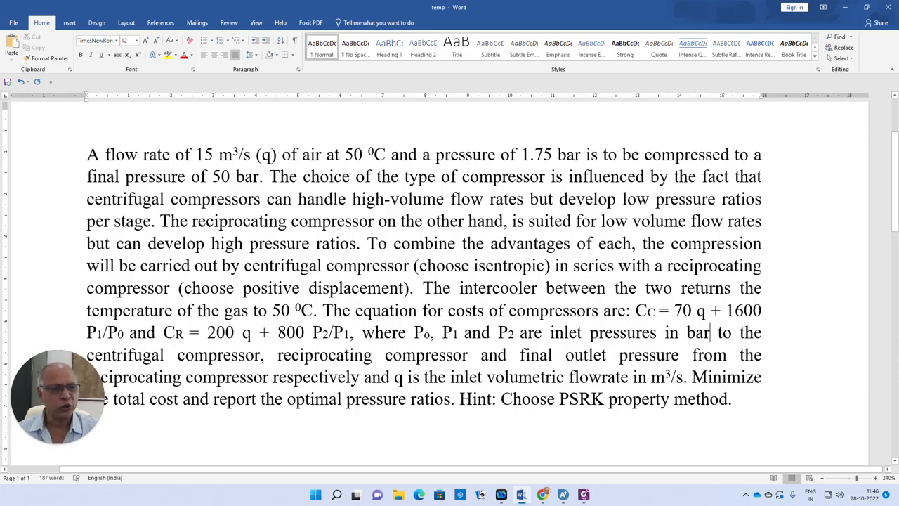
Switch to Aspen Plus and add AIR as a conventional component
{"action": "left_click_drag", "start_coordinate": [443, 332], "coordinate": [459, 330]}
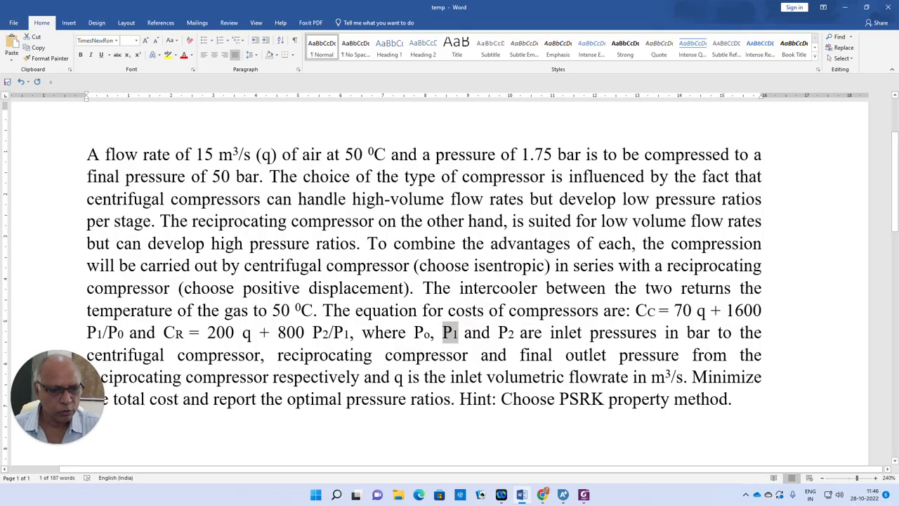
{"action": "left_click", "coordinate": [562, 495]}
{"action": "left_click", "coordinate": [150, 131]}
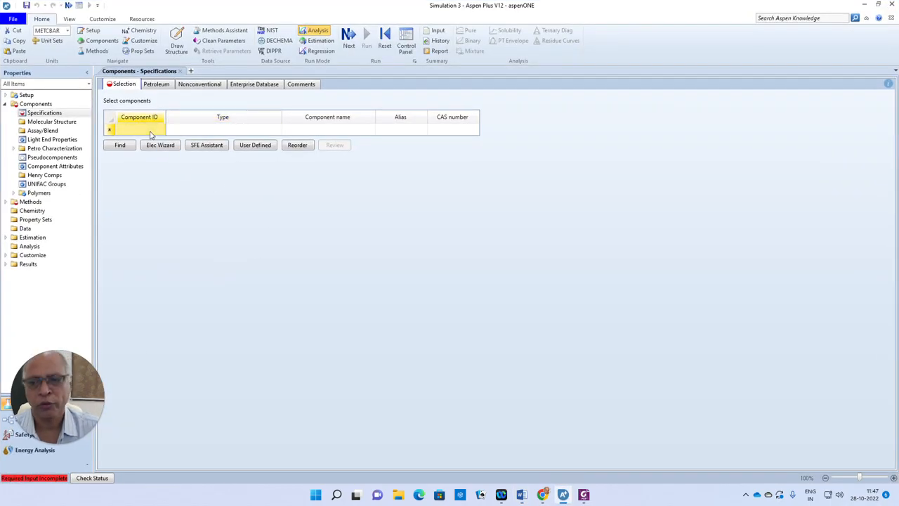
{"action": "type", "text": "AIR"}
{"action": "key", "text": "Return"}
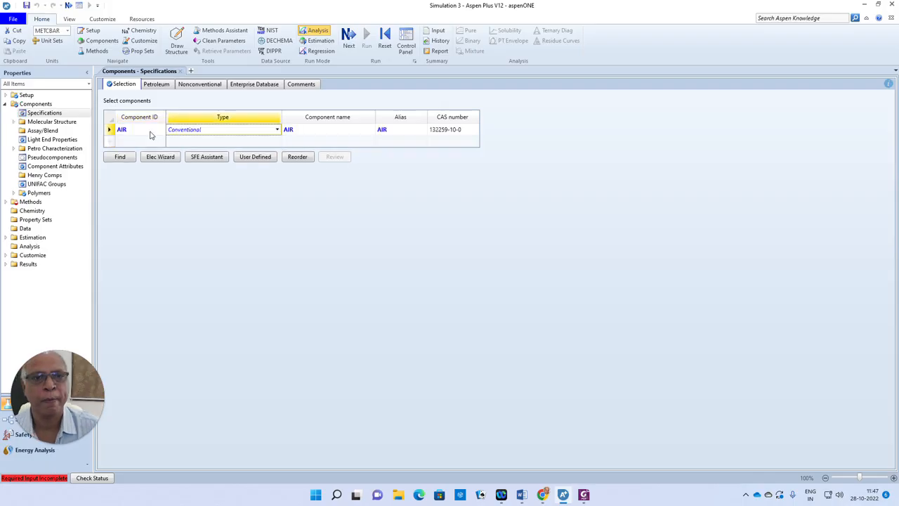
Choose PSRK as the global property method in the method specifications
{"action": "left_click", "coordinate": [349, 34]}
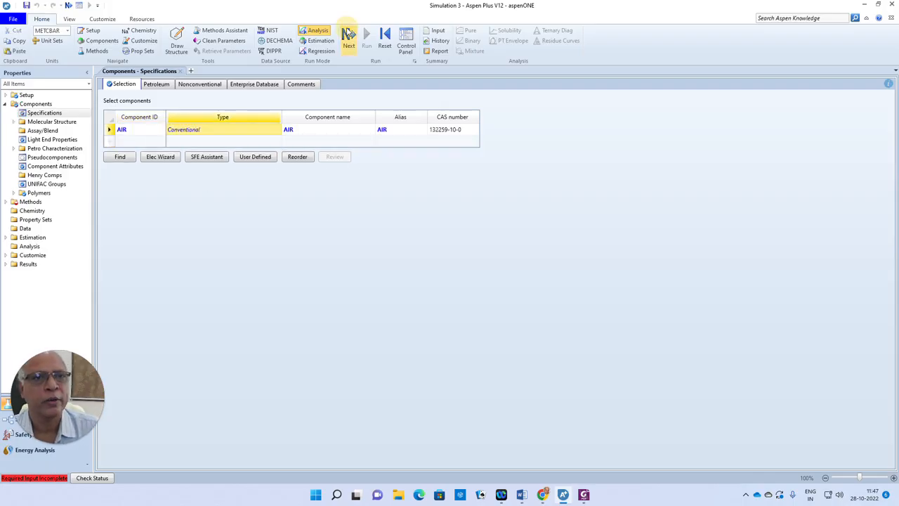
{"action": "left_click", "coordinate": [292, 111]}
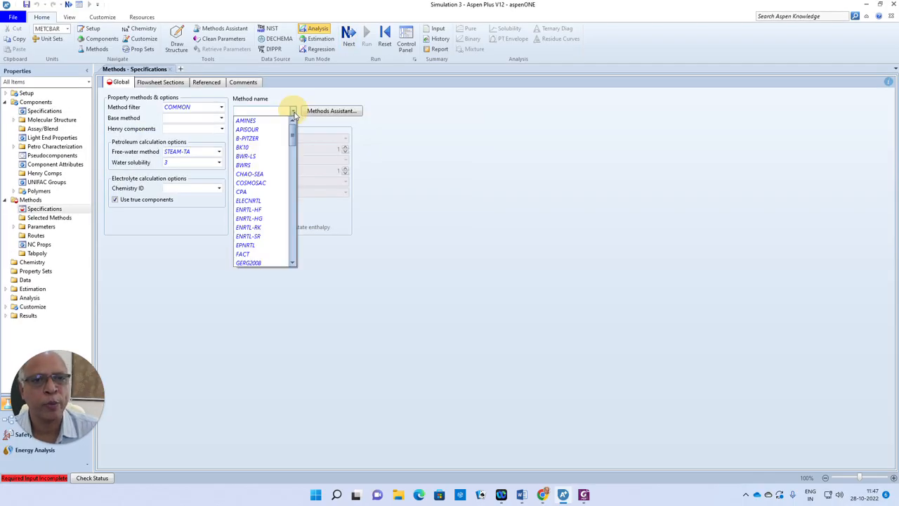
{"action": "left_click_drag", "start_coordinate": [295, 140], "coordinate": [306, 205]}
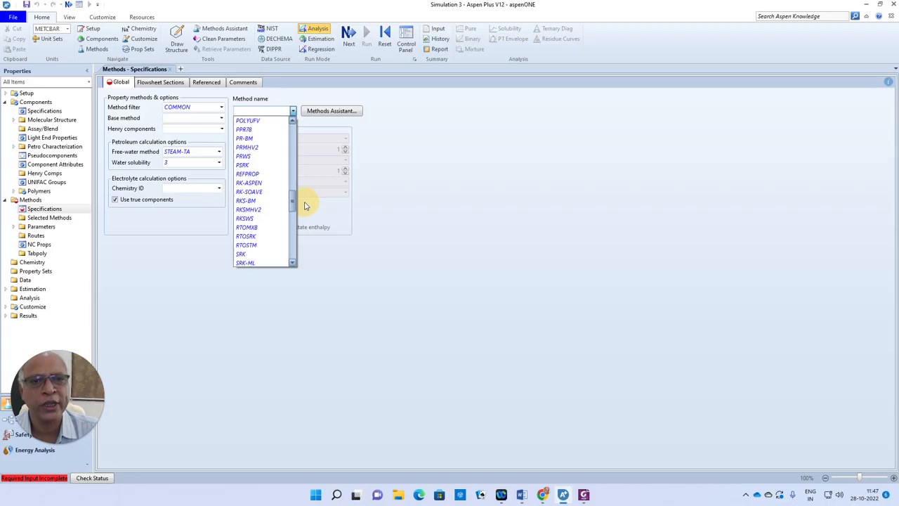
{"action": "left_click", "coordinate": [254, 167]}
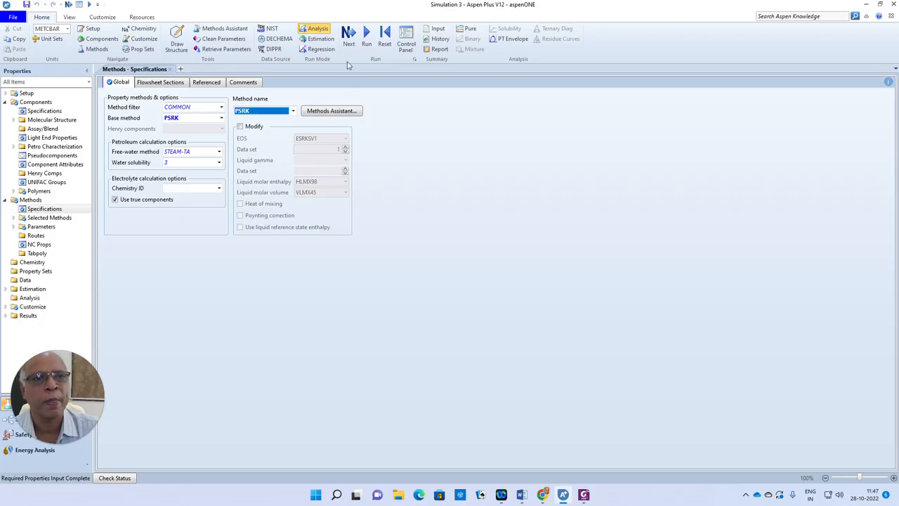
Proceed from the completed property input to the simulation environment
{"action": "left_click", "coordinate": [349, 33]}
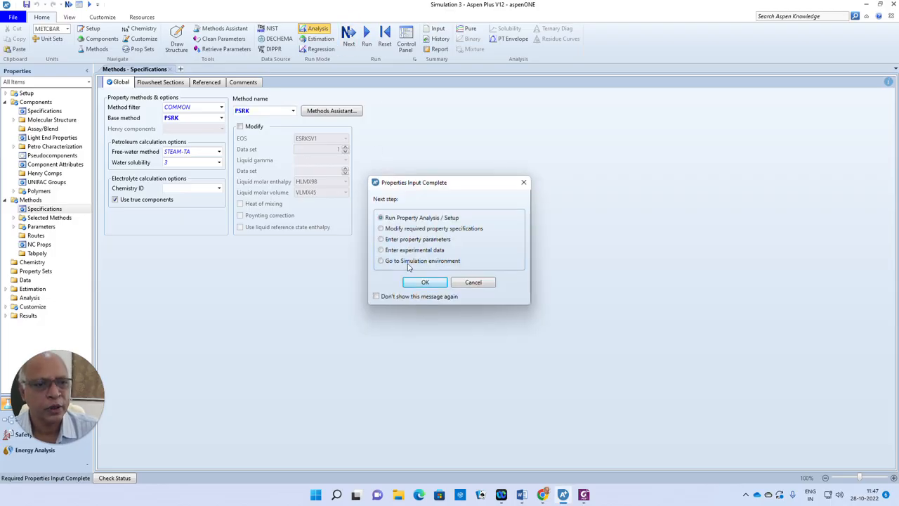
{"action": "left_click", "coordinate": [384, 260]}
{"action": "left_click", "coordinate": [425, 282]}
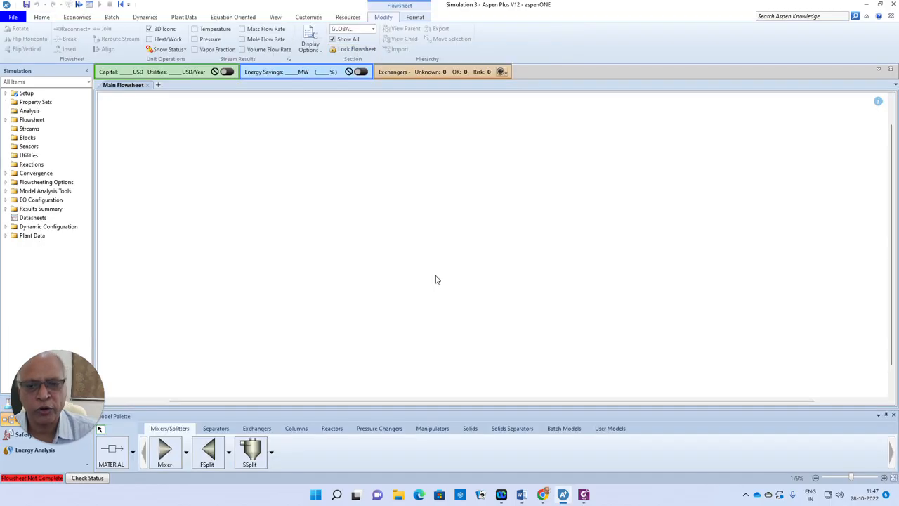
Place two Compr blocks side by side on the flowsheet with a Heater block between them
{"action": "left_click", "coordinate": [379, 428]}
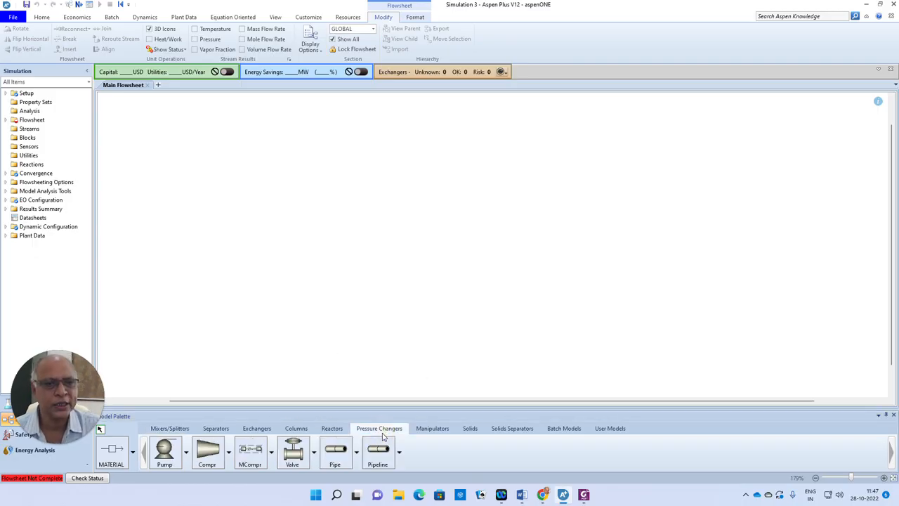
{"action": "left_click", "coordinate": [200, 453]}
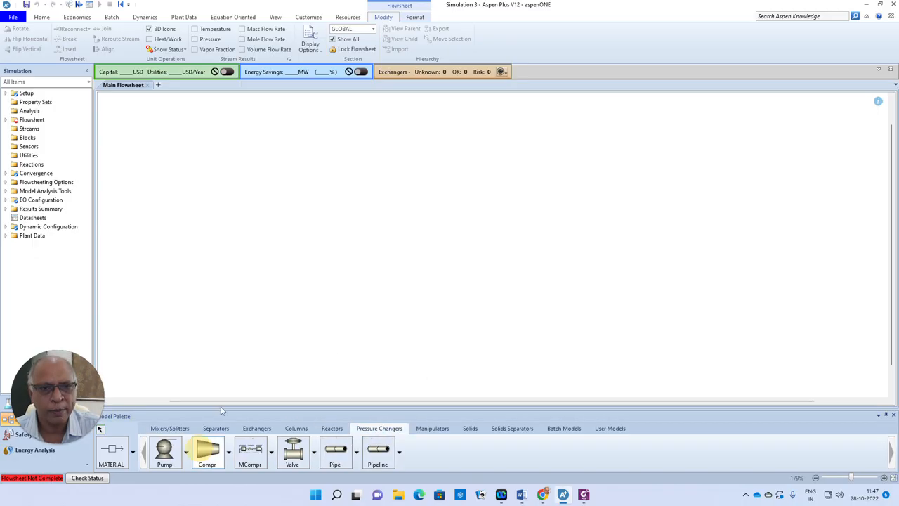
{"action": "left_click", "coordinate": [271, 212]}
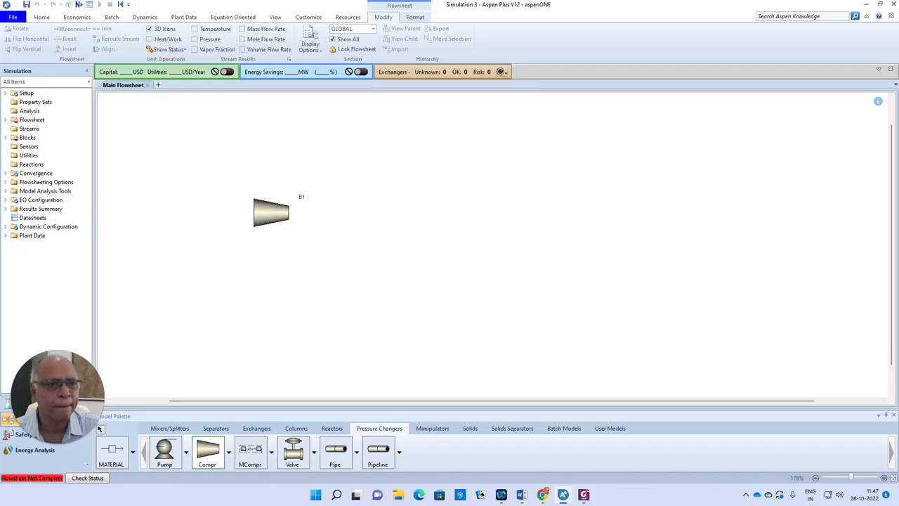
{"action": "left_click", "coordinate": [515, 208]}
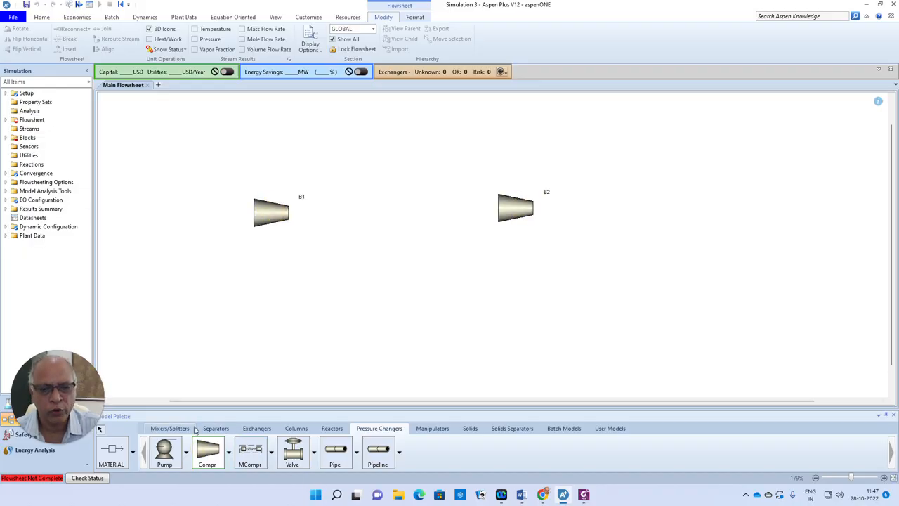
{"action": "left_click", "coordinate": [256, 428]}
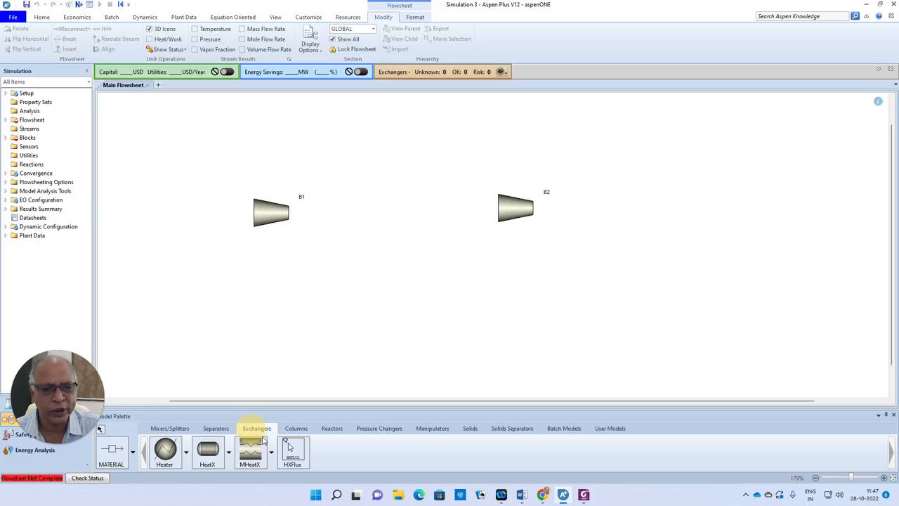
{"action": "left_click", "coordinate": [166, 450]}
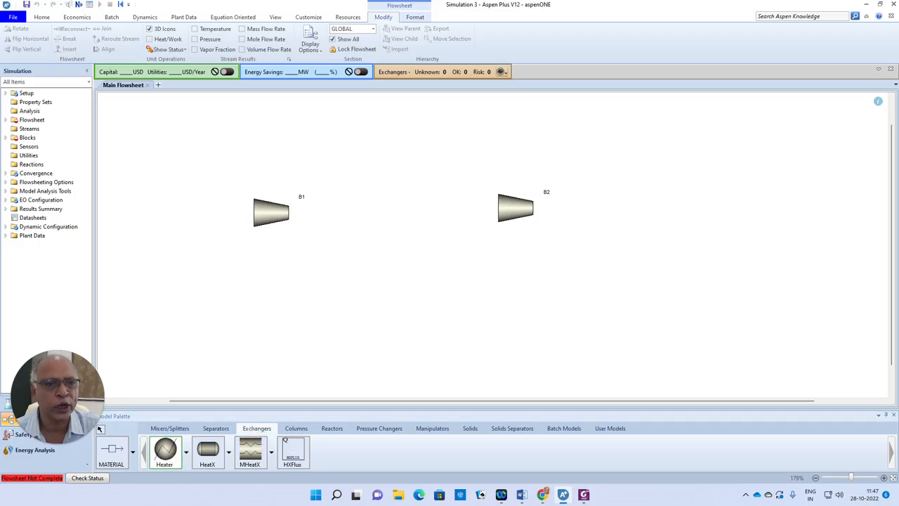
{"action": "left_click", "coordinate": [387, 208]}
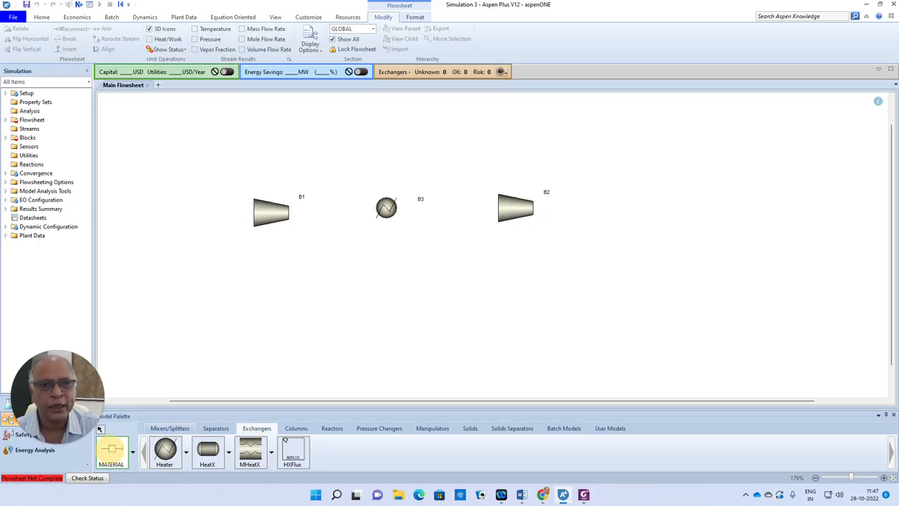
Draw a material feed stream into compressor B1 and connect its outlet to the inlet of heater B3
{"action": "left_click", "coordinate": [111, 450]}
{"action": "left_click", "coordinate": [256, 200]}
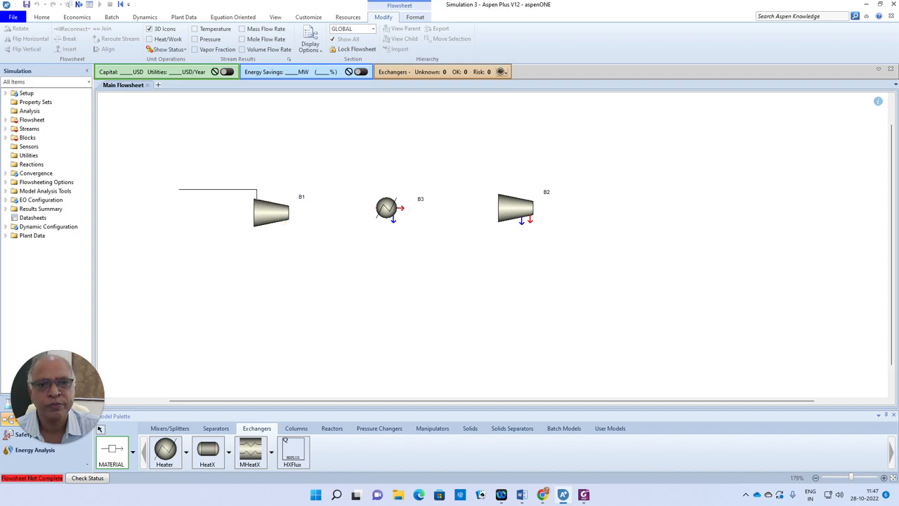
{"action": "left_click", "coordinate": [173, 185]}
{"action": "left_click", "coordinate": [284, 226]}
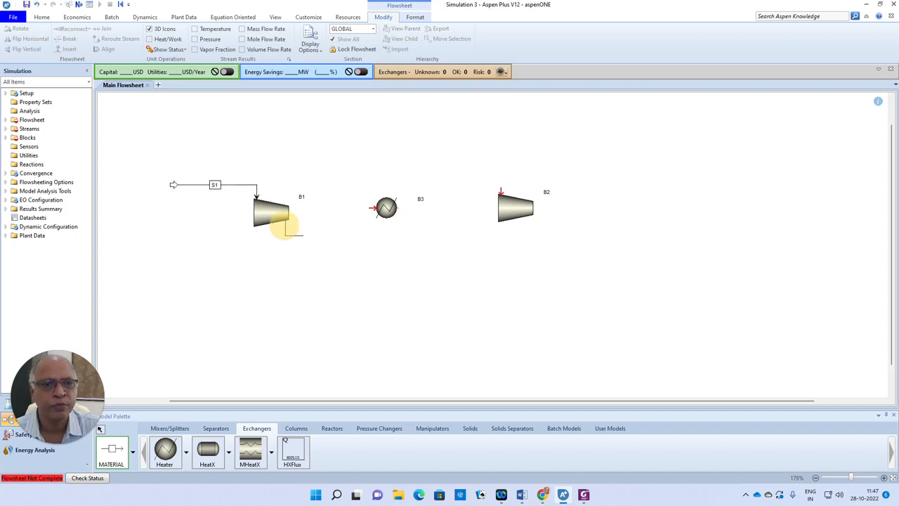
{"action": "left_click", "coordinate": [372, 207]}
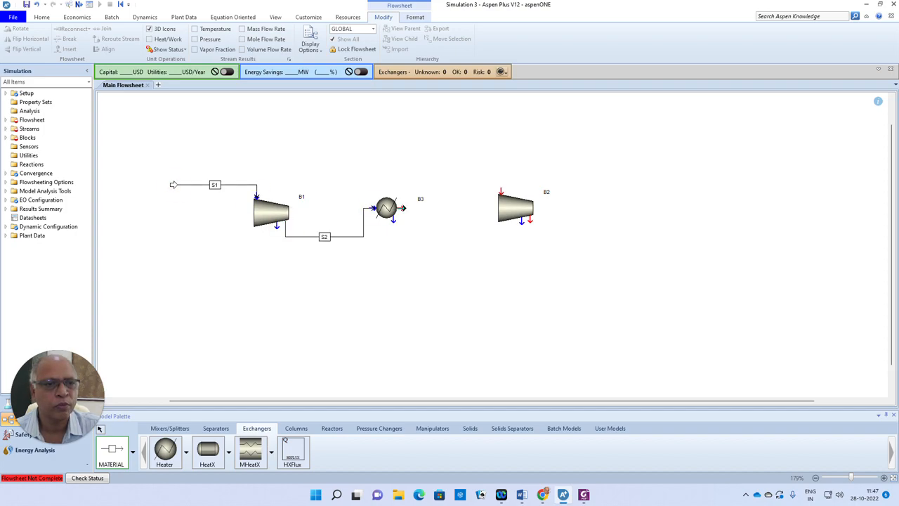
Connect heater B3's outlet to compressor B2, draw a product stream leaving B2, and end stream drawing
{"action": "left_click", "coordinate": [404, 208]}
{"action": "left_click", "coordinate": [501, 191]}
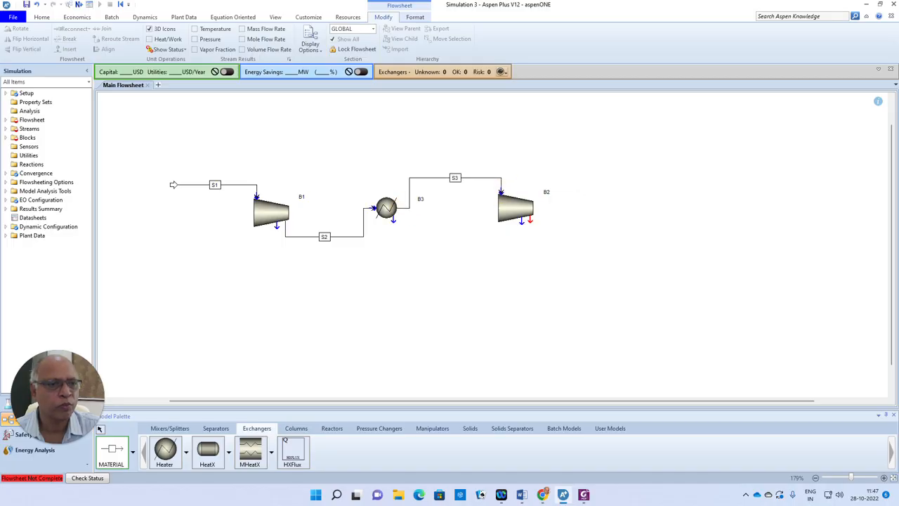
{"action": "left_click", "coordinate": [529, 220]}
{"action": "left_click", "coordinate": [617, 235]}
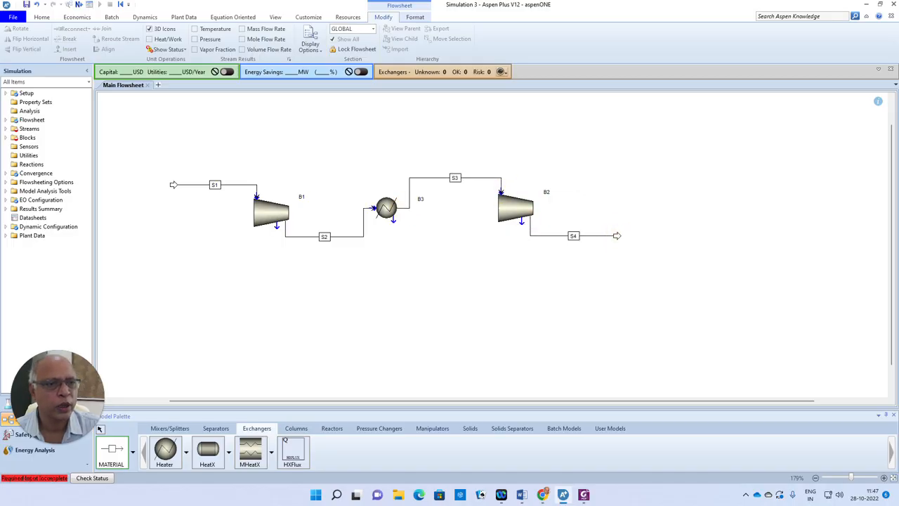
{"action": "right_click", "coordinate": [429, 287]}
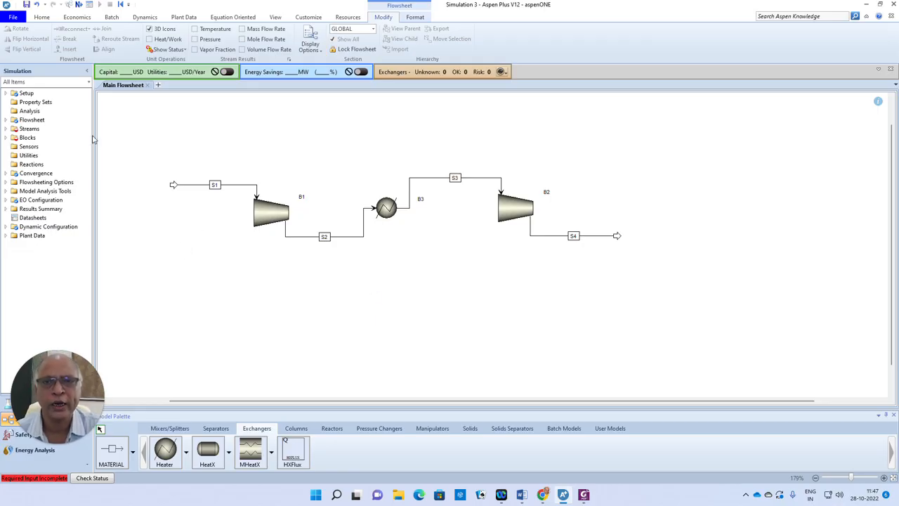
Set feed stream S1's temperature to 50 C and pressure to 1.75 bar, checking the problem statement in Word
{"action": "left_click", "coordinate": [78, 5]}
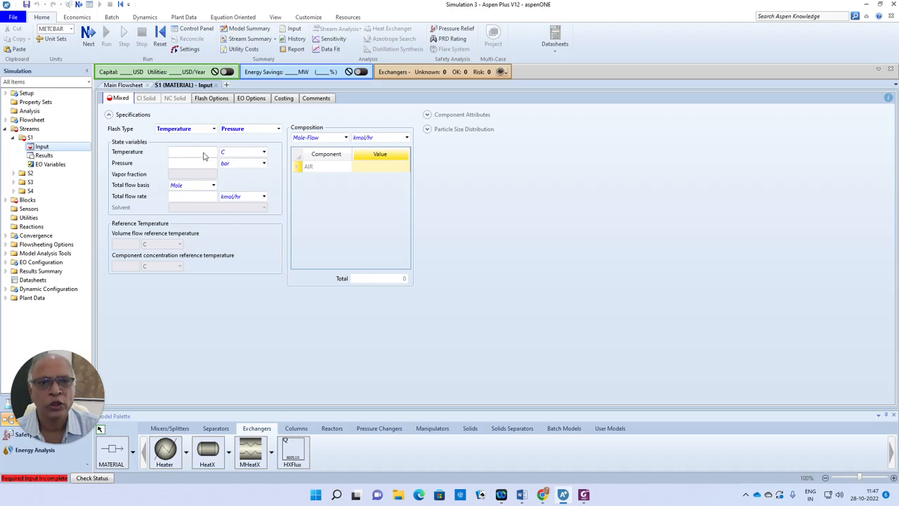
{"action": "left_click", "coordinate": [203, 153]}
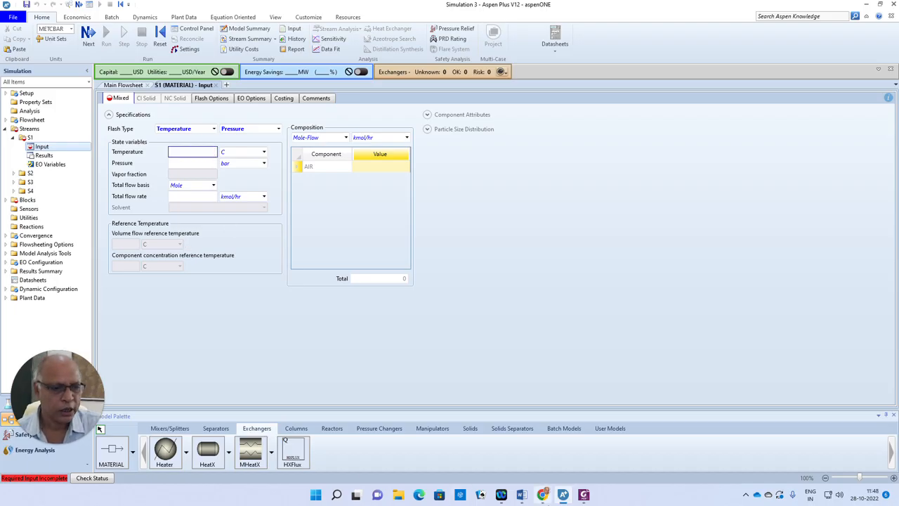
{"action": "left_click", "coordinate": [521, 494]}
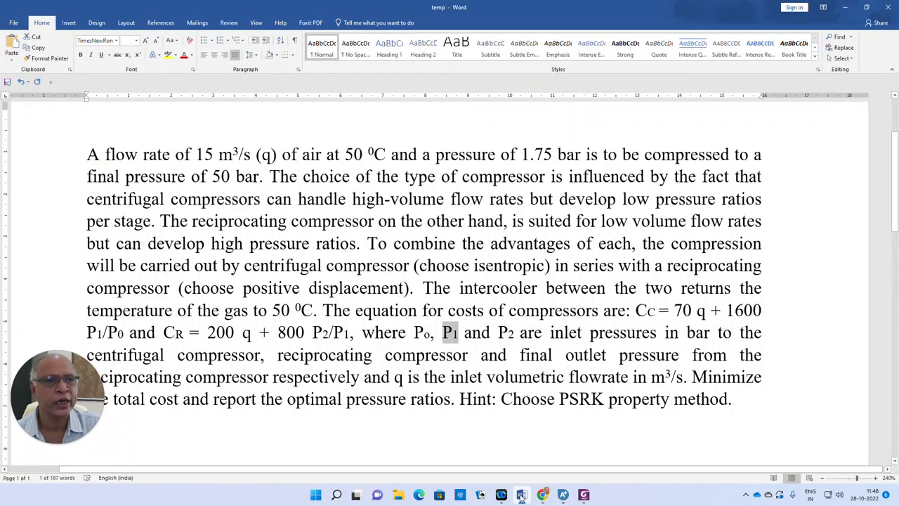
{"action": "left_click", "coordinate": [521, 494]}
{"action": "type", "text": "50"}
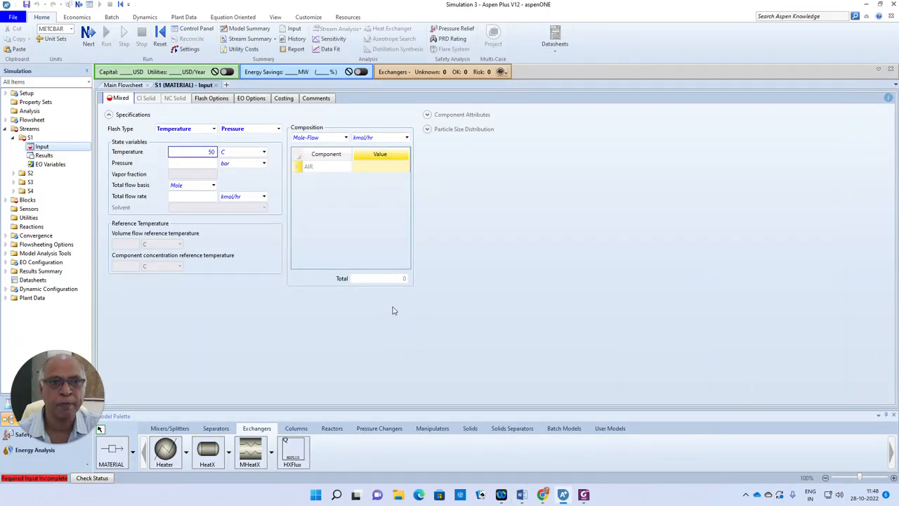
{"action": "left_click", "coordinate": [215, 163]}
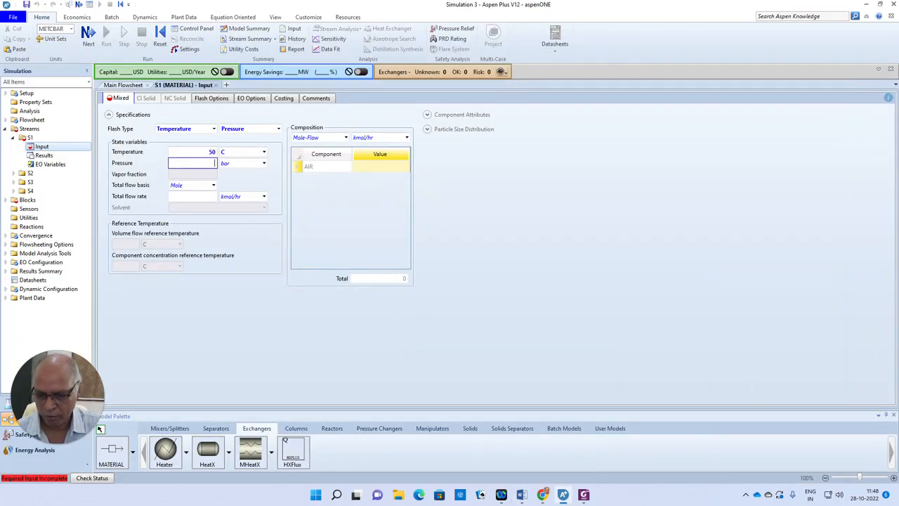
{"action": "type", "text": "1.75"}
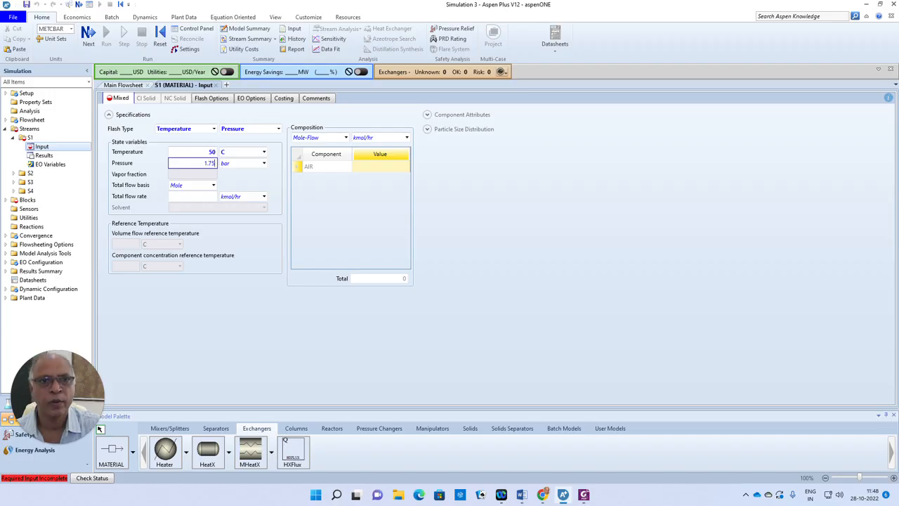
Set the composition basis of feed stream S1 to Stdvol-Flow in cum/sec
{"action": "left_click", "coordinate": [406, 138]}
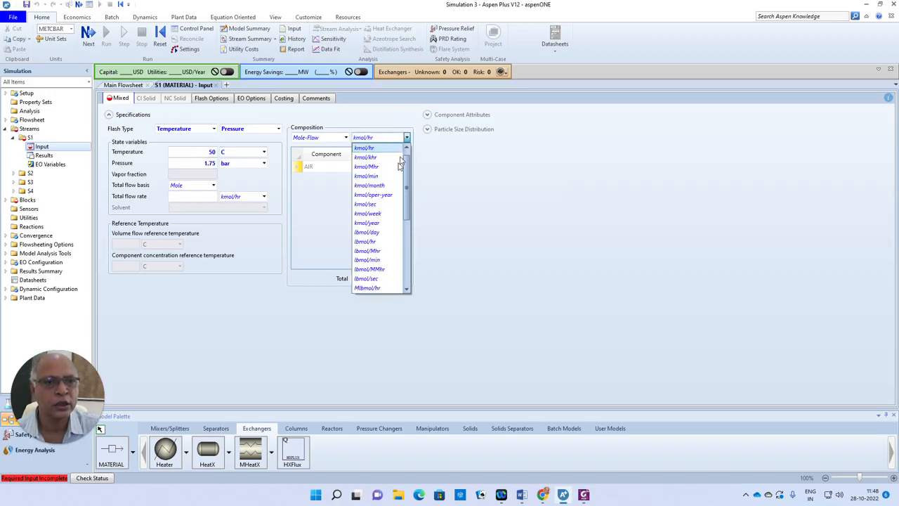
{"action": "left_click", "coordinate": [346, 138]}
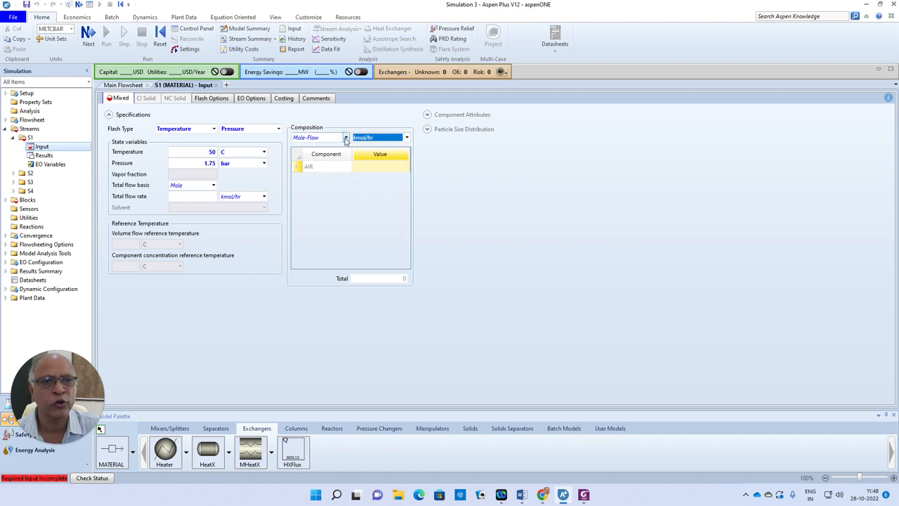
{"action": "left_click", "coordinate": [346, 138]}
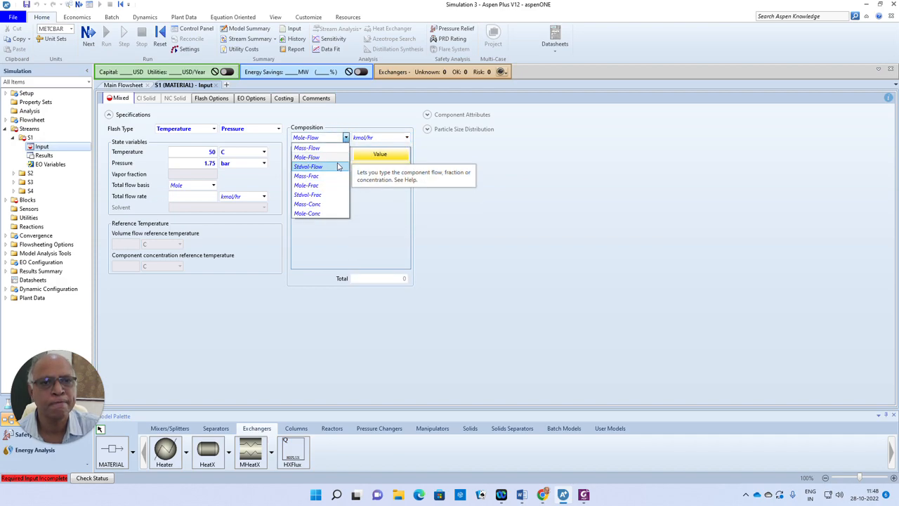
{"action": "left_click", "coordinate": [338, 166]}
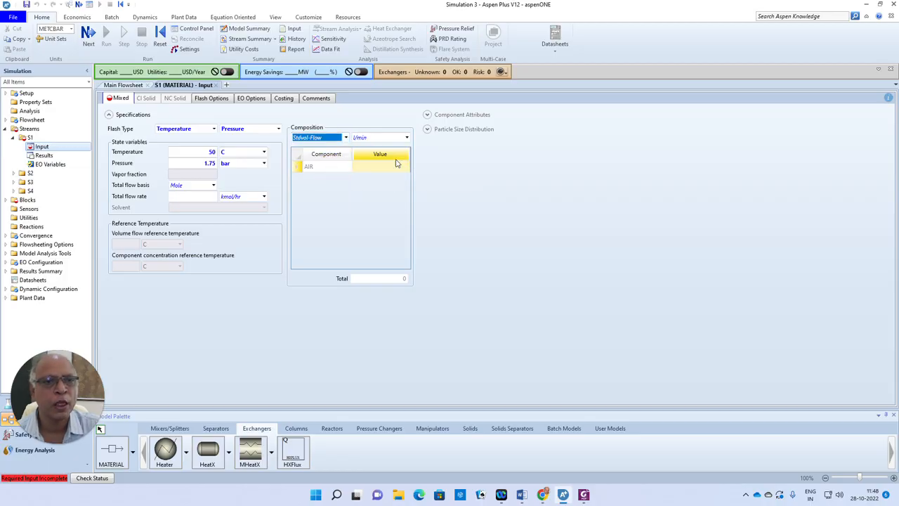
{"action": "left_click", "coordinate": [406, 138]}
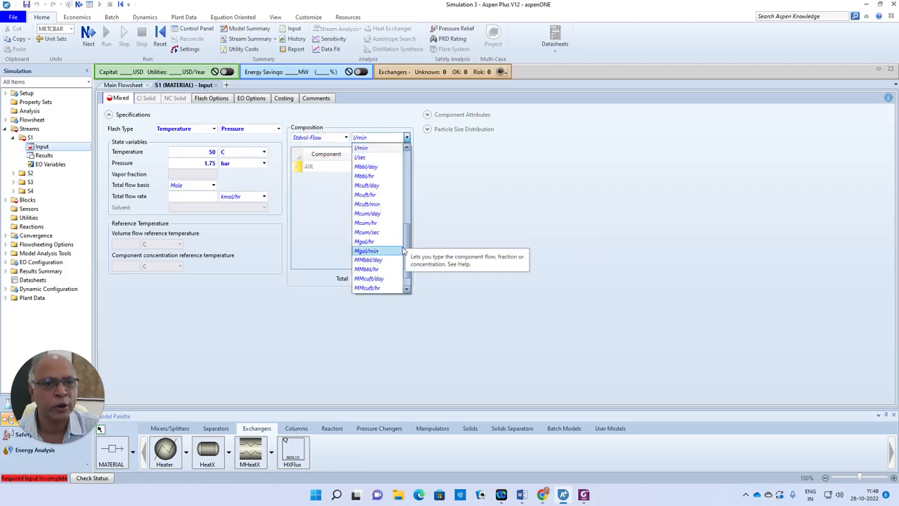
{"action": "left_click_drag", "start_coordinate": [405, 250], "coordinate": [415, 185]}
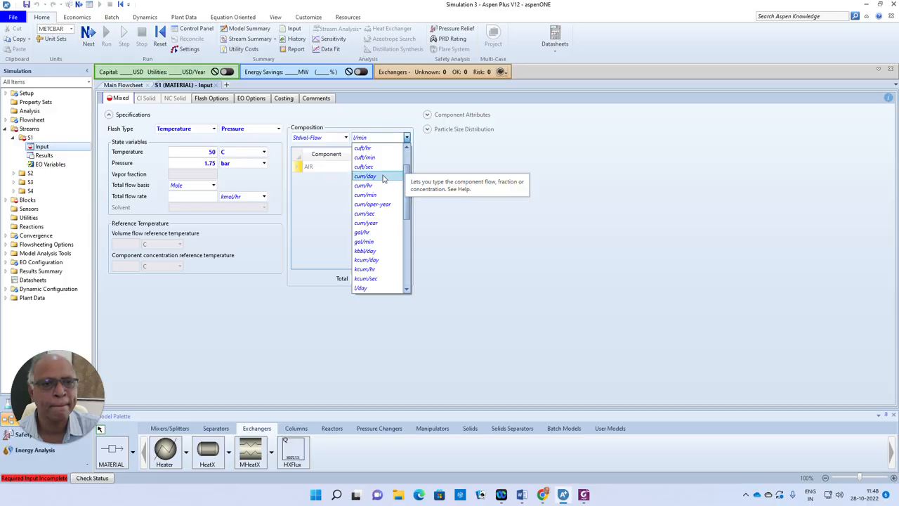
{"action": "left_click", "coordinate": [375, 213]}
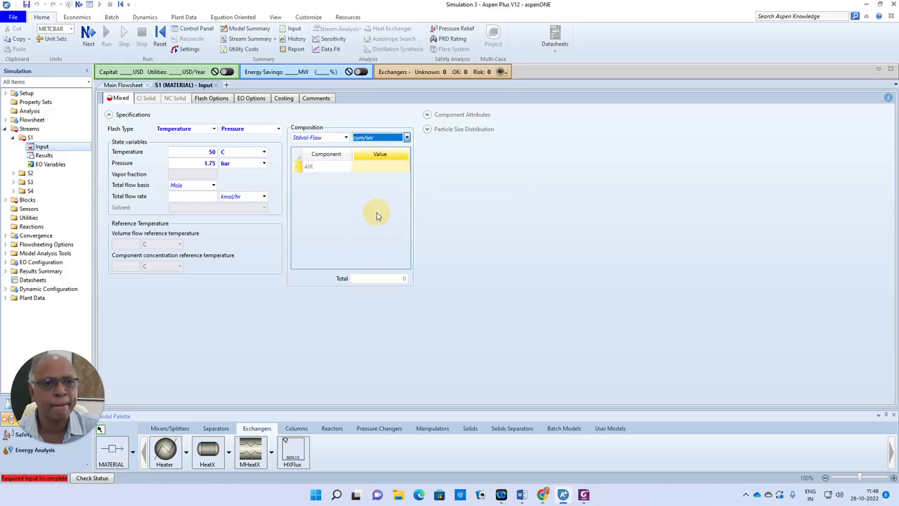
Set the AIR standard volume flow of feed stream S1 to 15 cum/sec
{"action": "left_click", "coordinate": [392, 173]}
{"action": "type", "text": "15"}
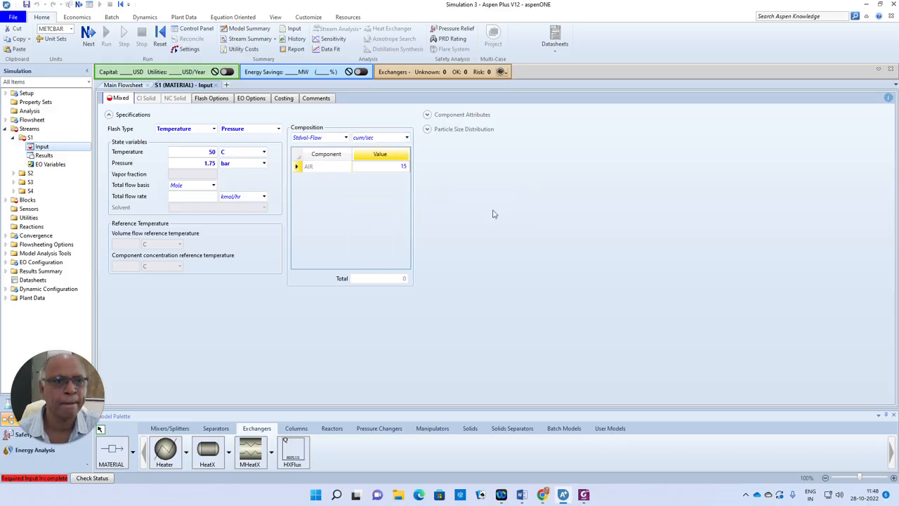
{"action": "left_click", "coordinate": [493, 213]}
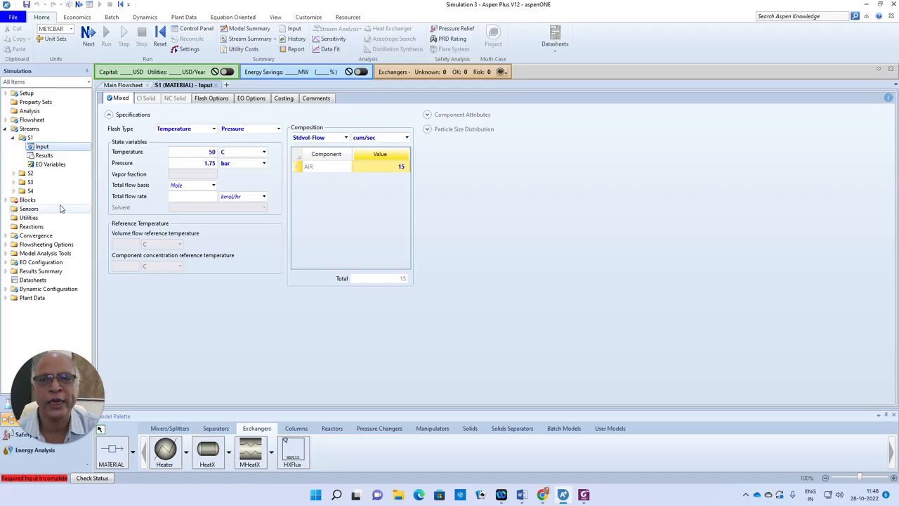
Specify compressor B1 as Isentropic with a discharge pressure of 25 bar
{"action": "left_click", "coordinate": [88, 34]}
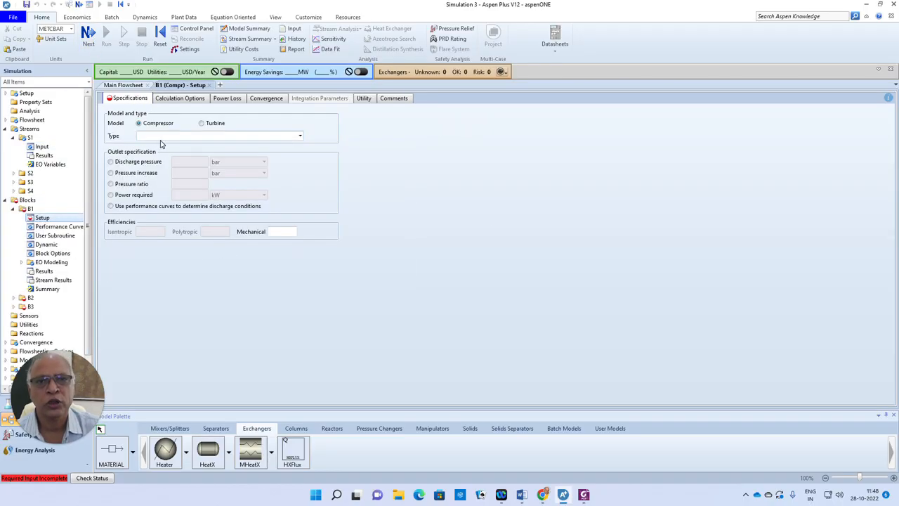
{"action": "left_click", "coordinate": [299, 136]}
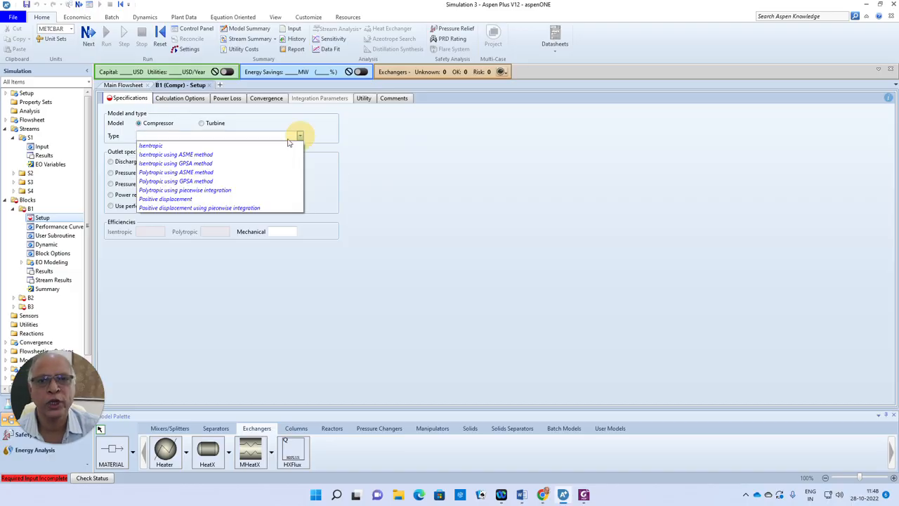
{"action": "left_click", "coordinate": [167, 146]}
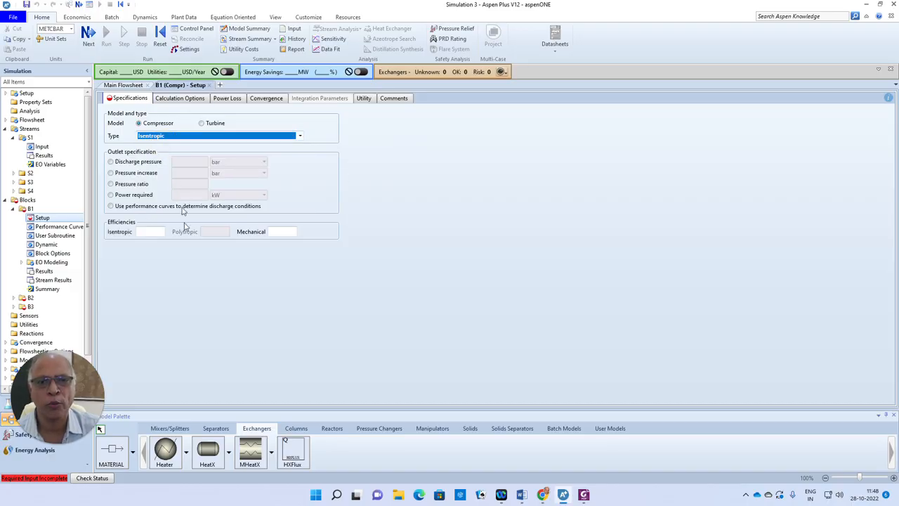
{"action": "left_click", "coordinate": [110, 161]}
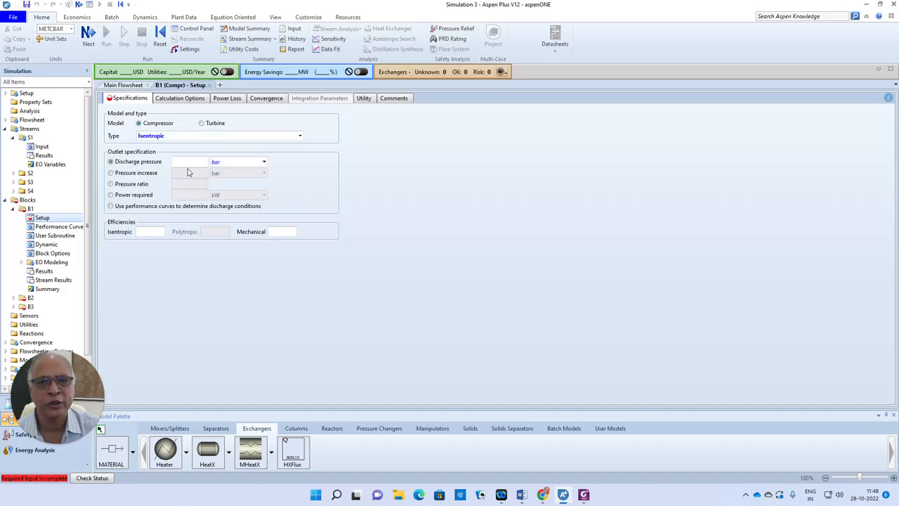
{"action": "left_click", "coordinate": [191, 163]}
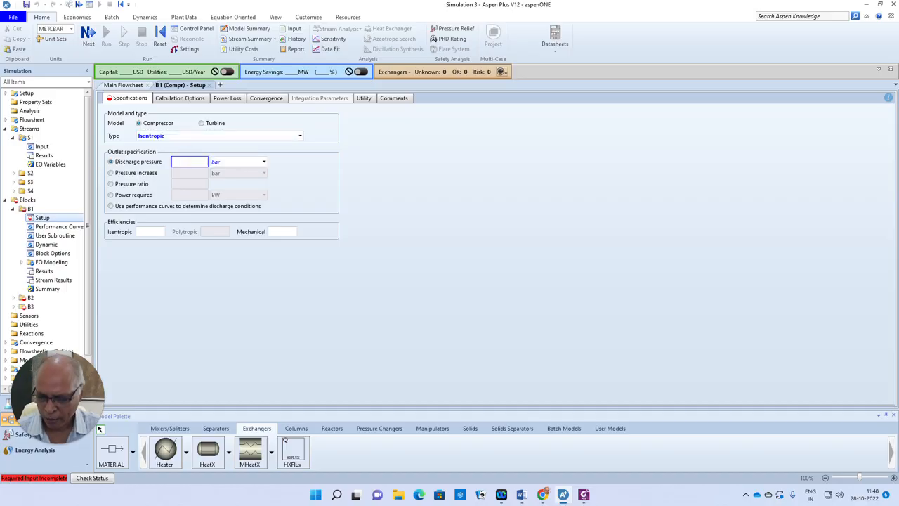
{"action": "type", "text": "25"}
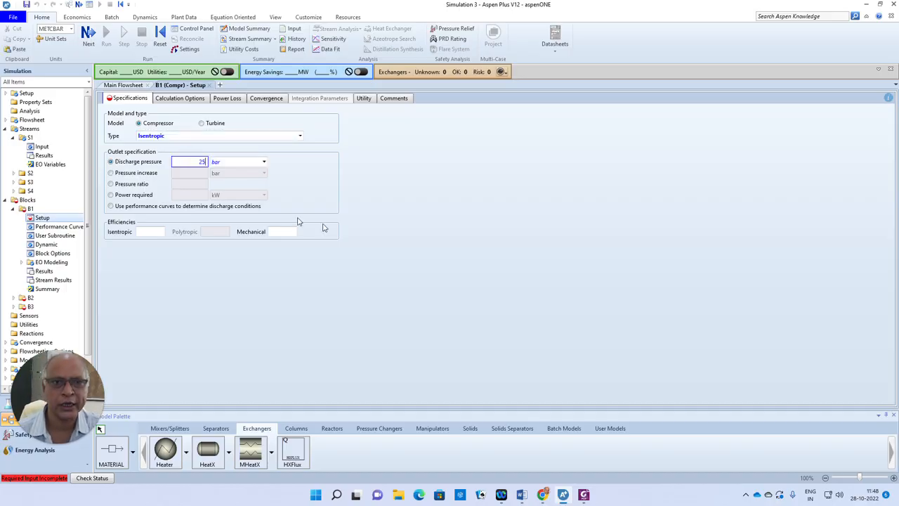
{"action": "left_click", "coordinate": [421, 218]}
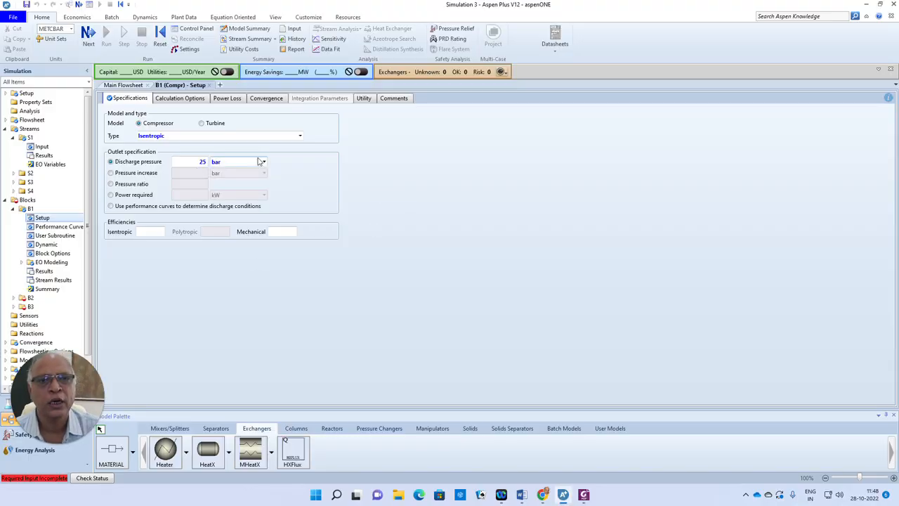
Set the valid phases in compressor B1's convergence flash parameters to Vapor-Only
{"action": "left_click", "coordinate": [270, 100]}
{"action": "left_click", "coordinate": [283, 124]}
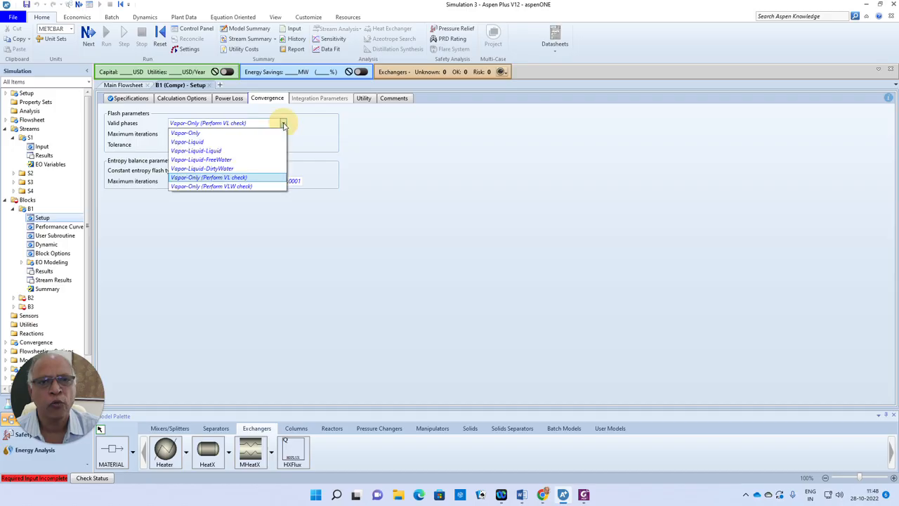
{"action": "left_click", "coordinate": [195, 134]}
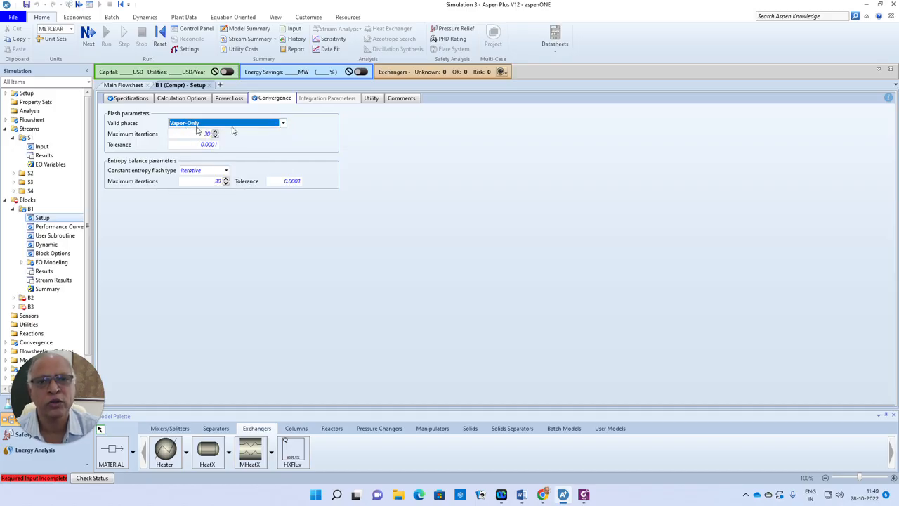
{"action": "left_click", "coordinate": [504, 210]}
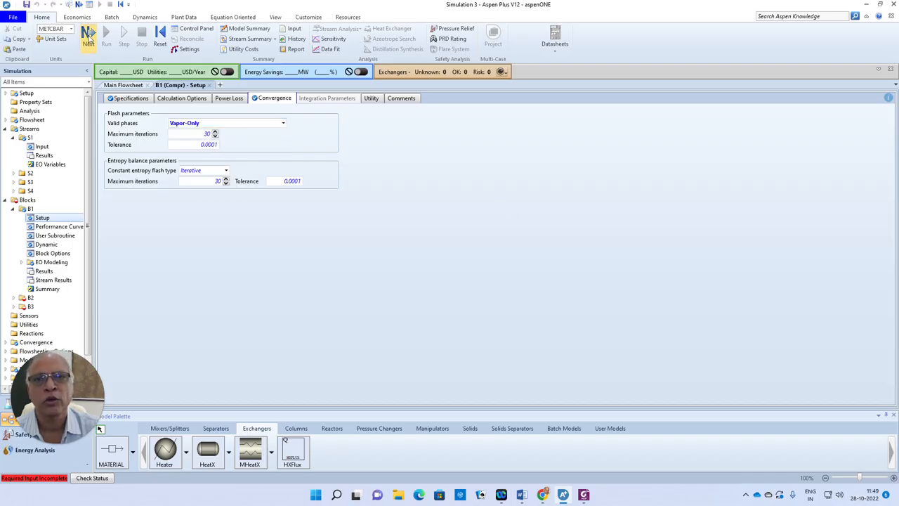
Specify compressor B2 as Positive displacement with a discharge pressure of 50 bar
{"action": "left_click", "coordinate": [89, 35]}
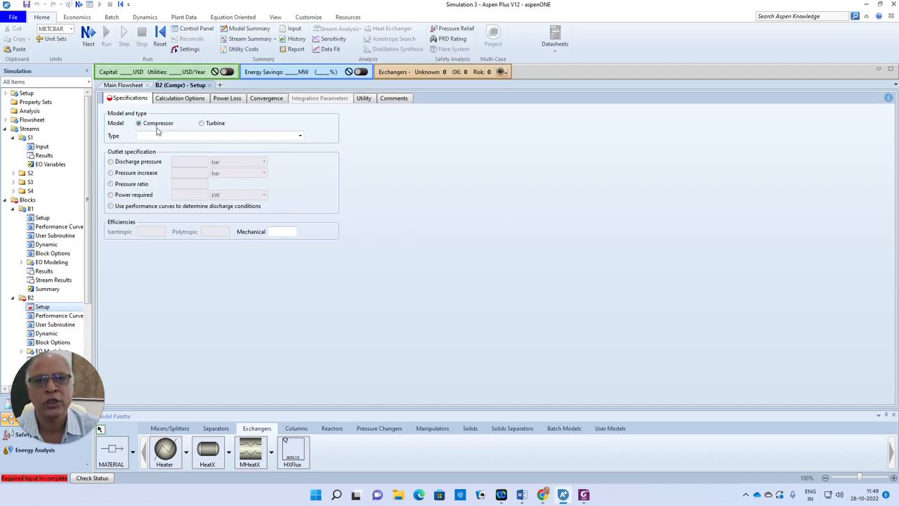
{"action": "left_click", "coordinate": [300, 136]}
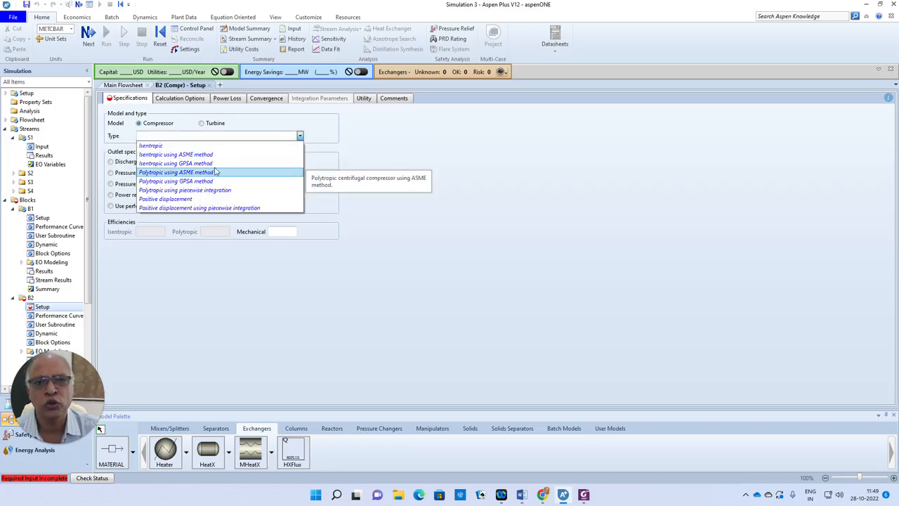
{"action": "left_click", "coordinate": [196, 200]}
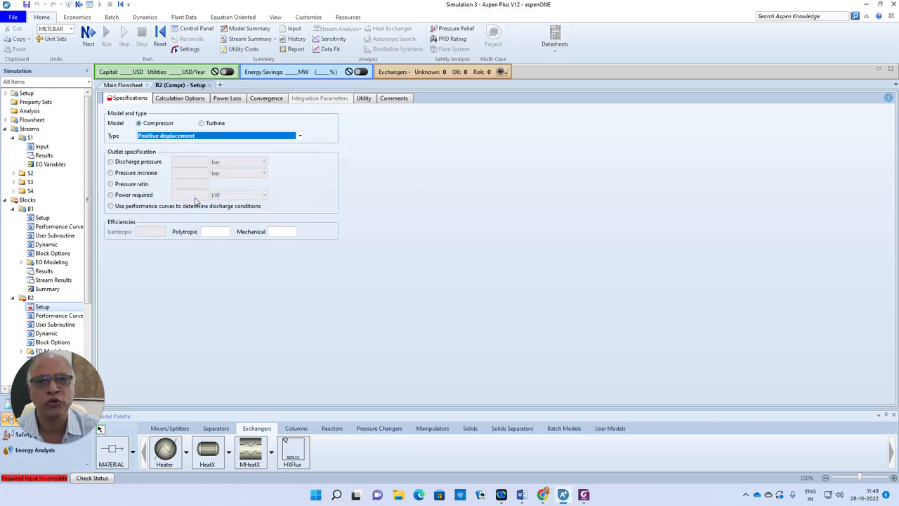
{"action": "left_click", "coordinate": [110, 161]}
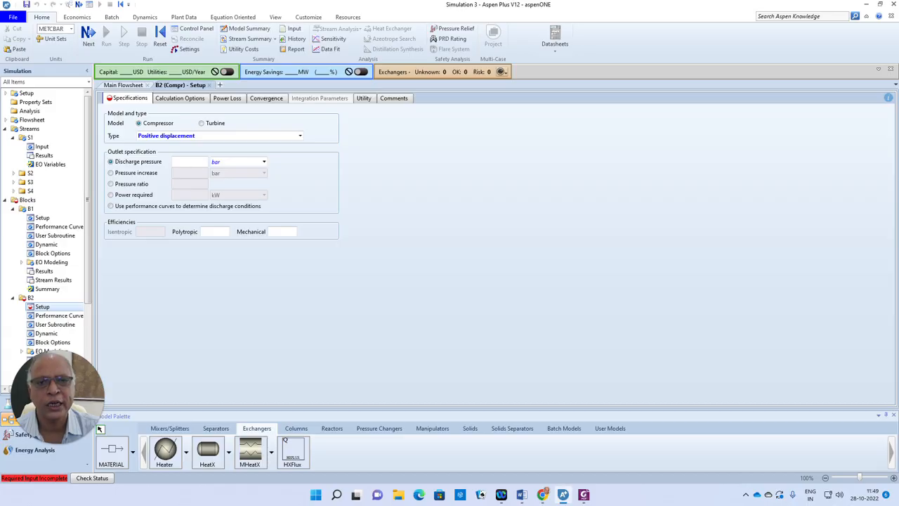
{"action": "left_click", "coordinate": [206, 162]}
{"action": "type", "text": "50"}
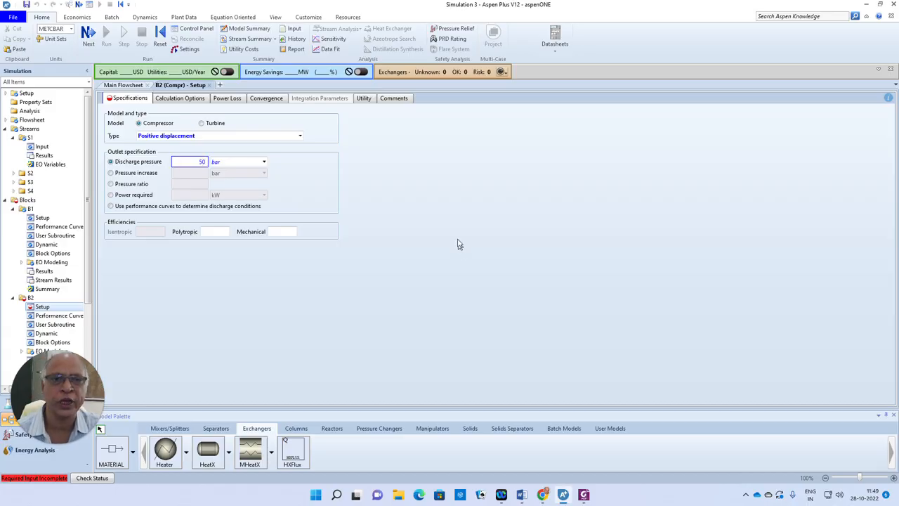
{"action": "left_click", "coordinate": [449, 230]}
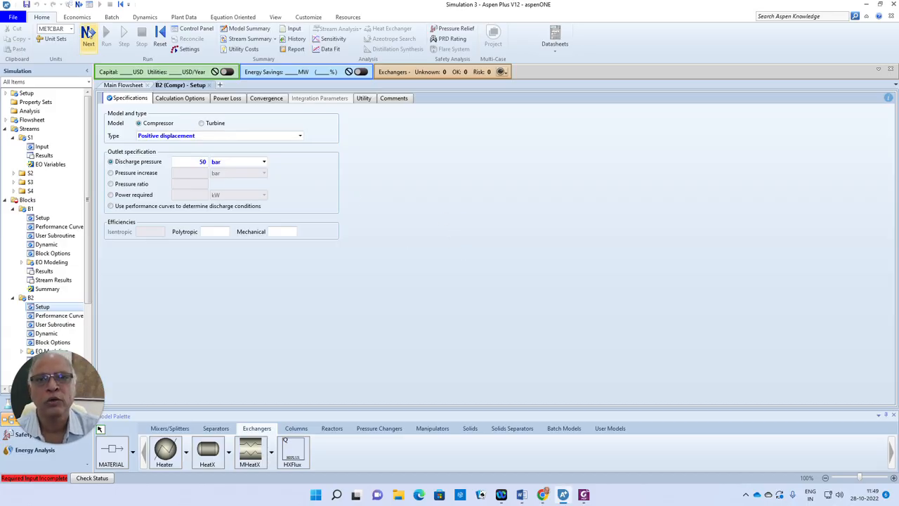
Set heater B3's outlet temperature to 50 C and its pressure specification to 0 bar
{"action": "left_click", "coordinate": [89, 32]}
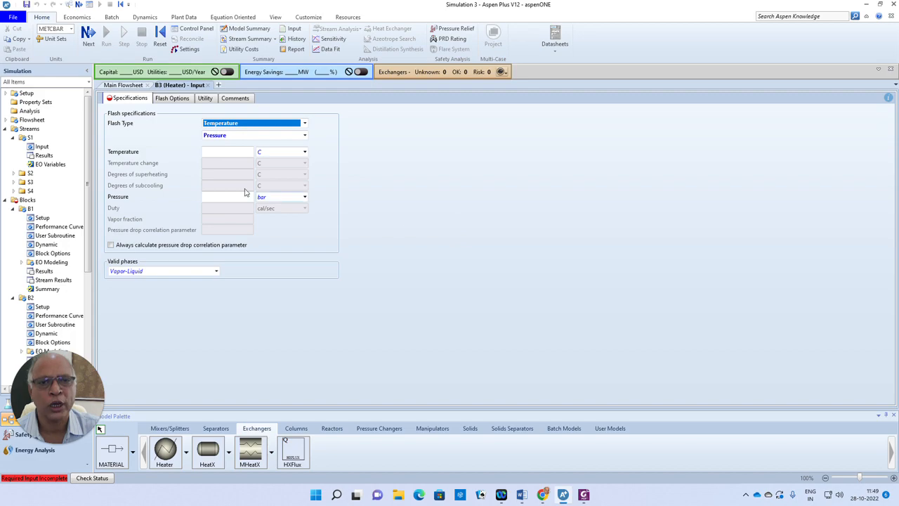
{"action": "left_click", "coordinate": [240, 151]}
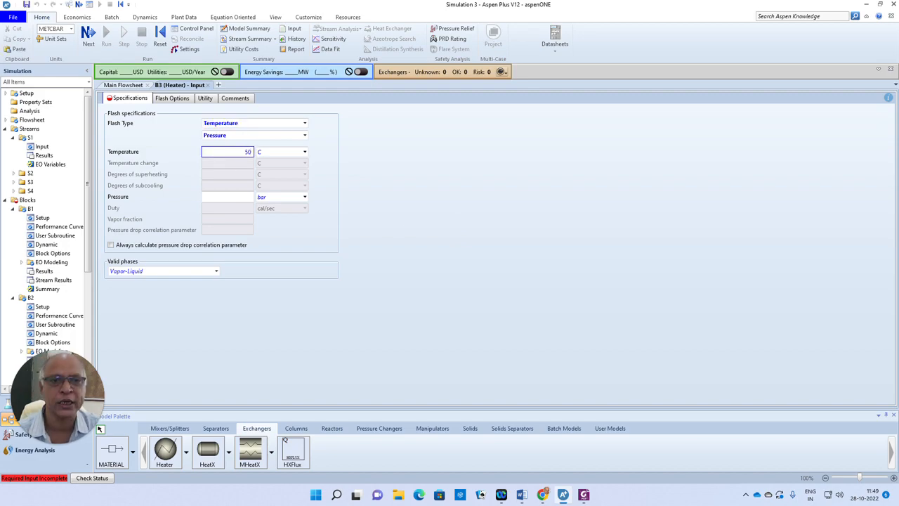
{"action": "left_click", "coordinate": [245, 197]}
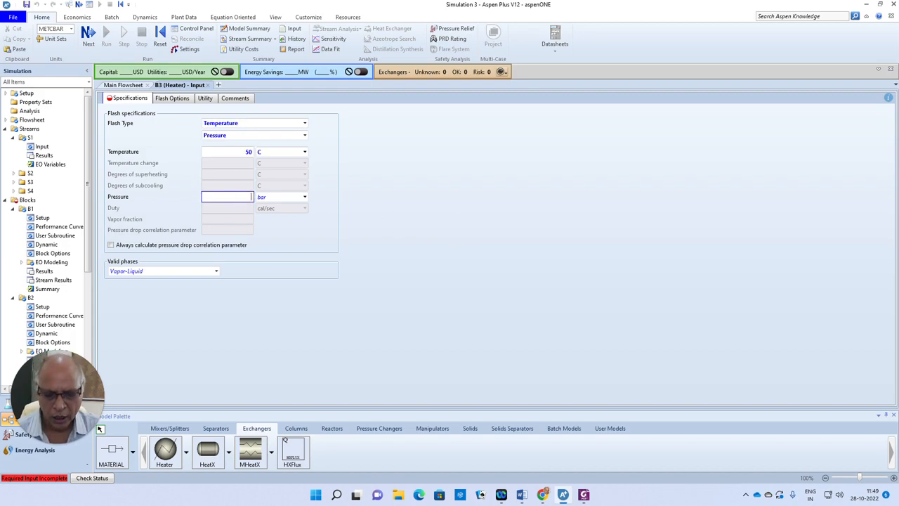
{"action": "type", "text": "0"}
{"action": "key", "text": "Return"}
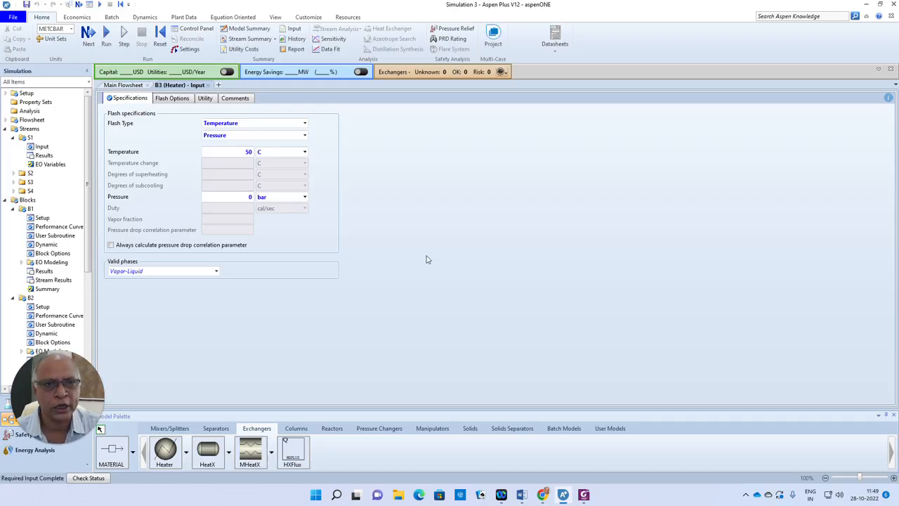
Run the simulation and open the stream results summary
{"action": "left_click", "coordinate": [88, 37]}
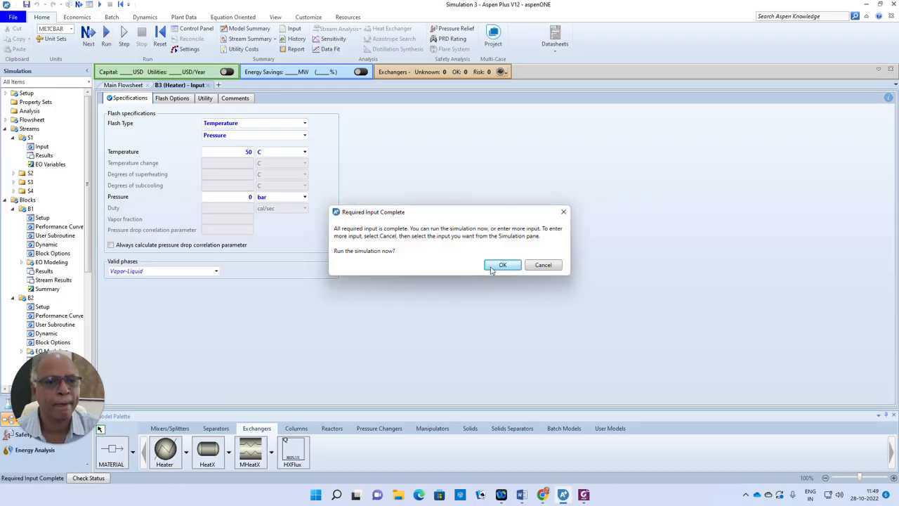
{"action": "left_click", "coordinate": [499, 264]}
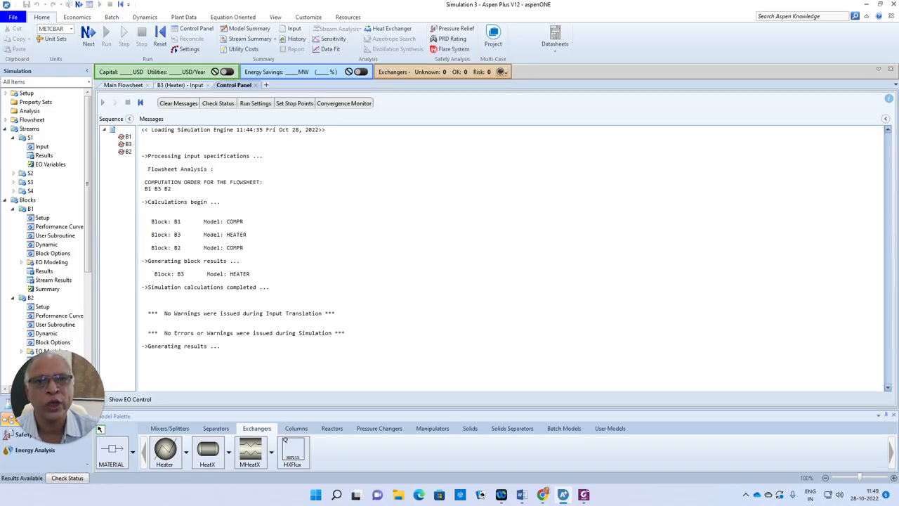
{"action": "left_click", "coordinate": [261, 40]}
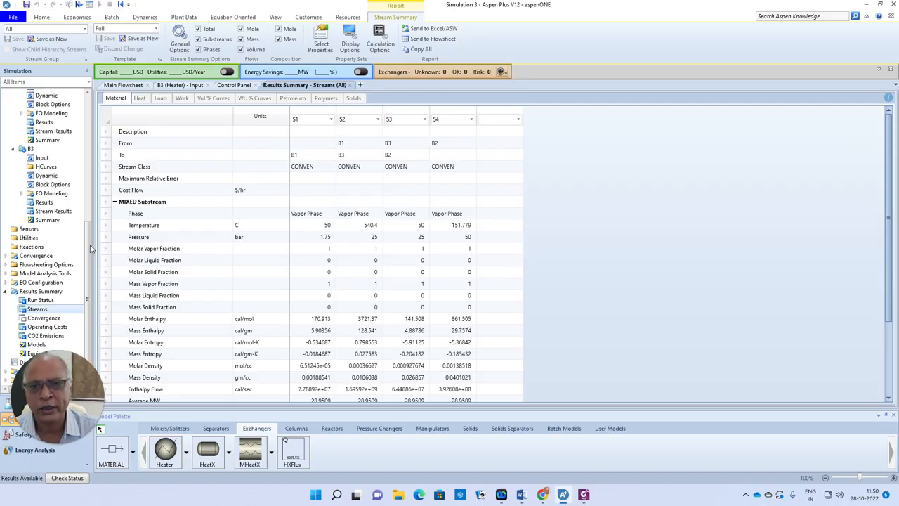
Create a new optimization among the model analysis tools, accepting the default ID
{"action": "left_click", "coordinate": [6, 274]}
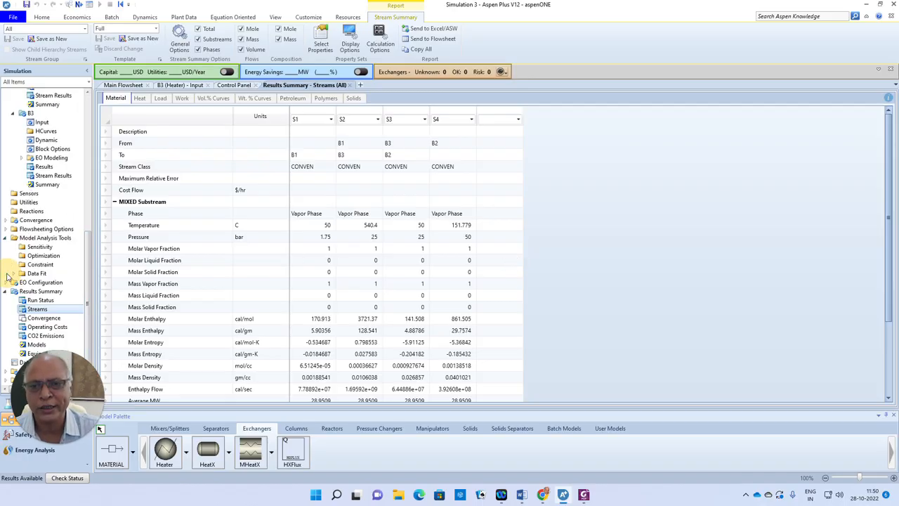
{"action": "left_click", "coordinate": [42, 256]}
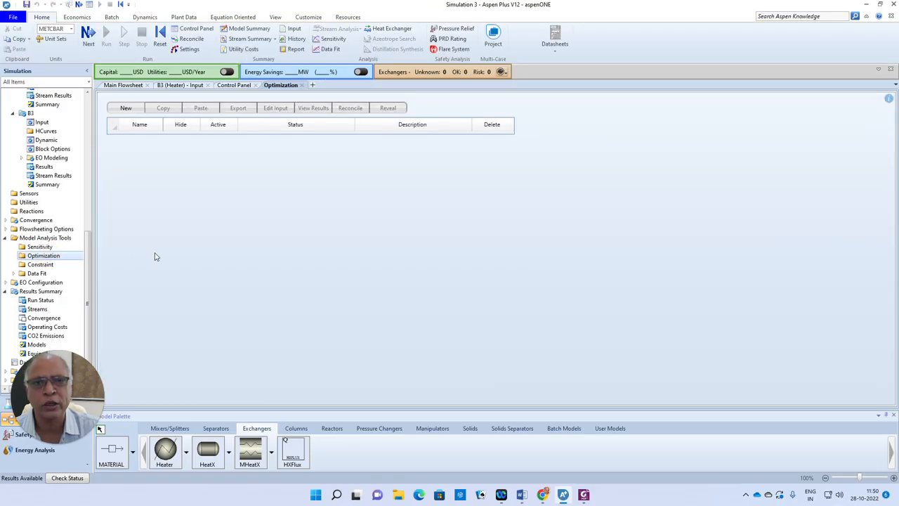
{"action": "left_click", "coordinate": [126, 107]}
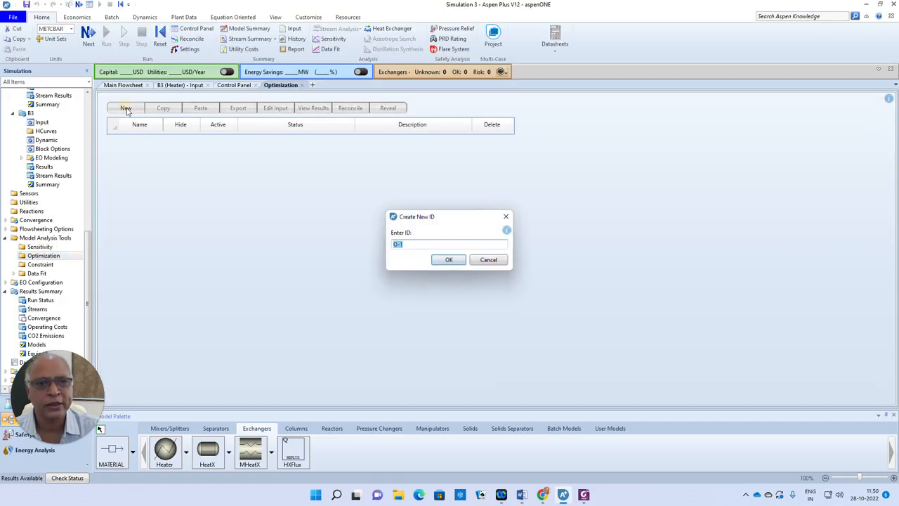
{"action": "left_click", "coordinate": [449, 260]}
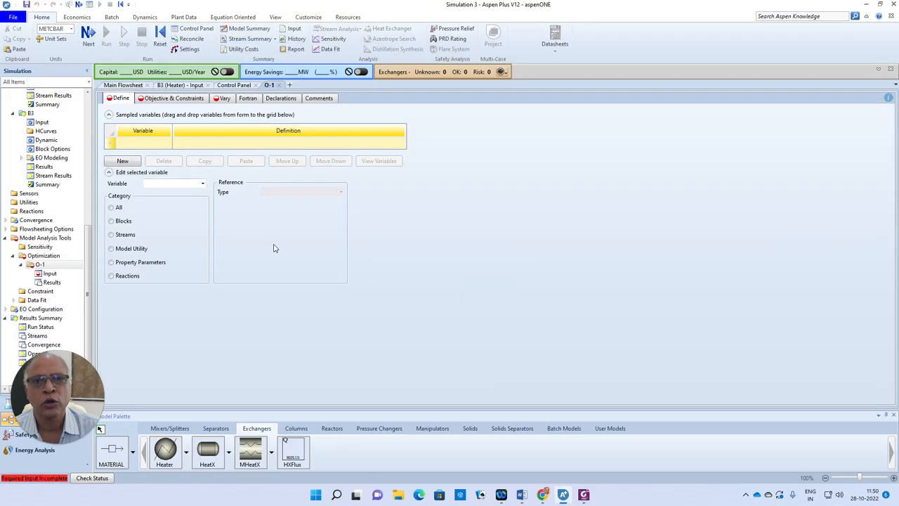
Add a sampled variable Q to the optimization in the Streams category with reference type StdVol-Flow
{"action": "left_click", "coordinate": [148, 146]}
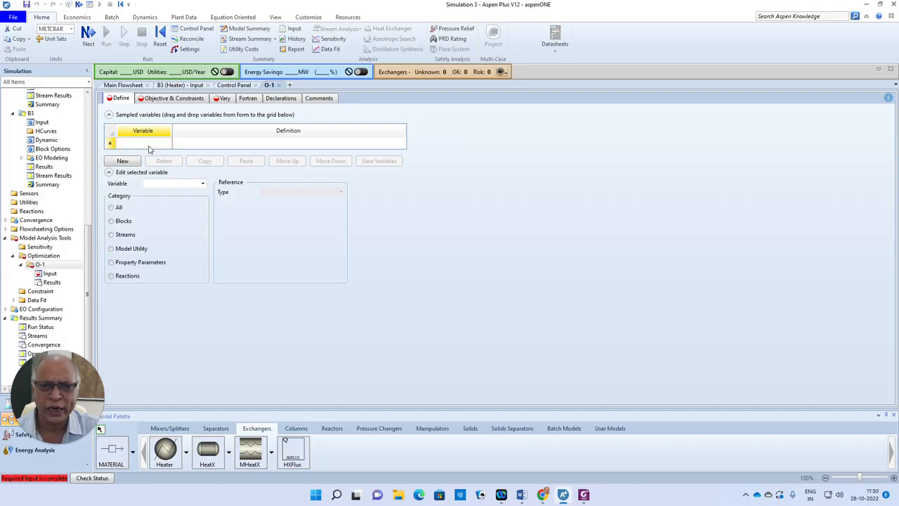
{"action": "type", "text": "Q"}
{"action": "key", "text": "Tab"}
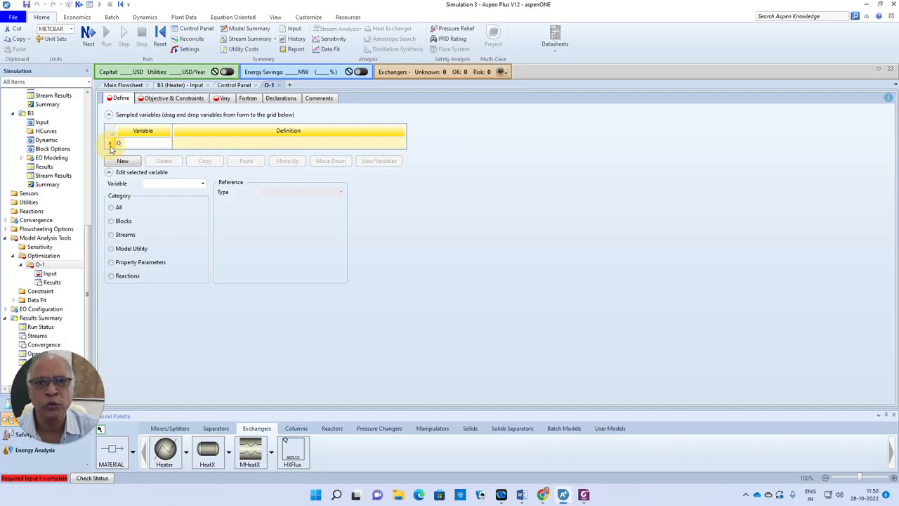
{"action": "left_click", "coordinate": [115, 238]}
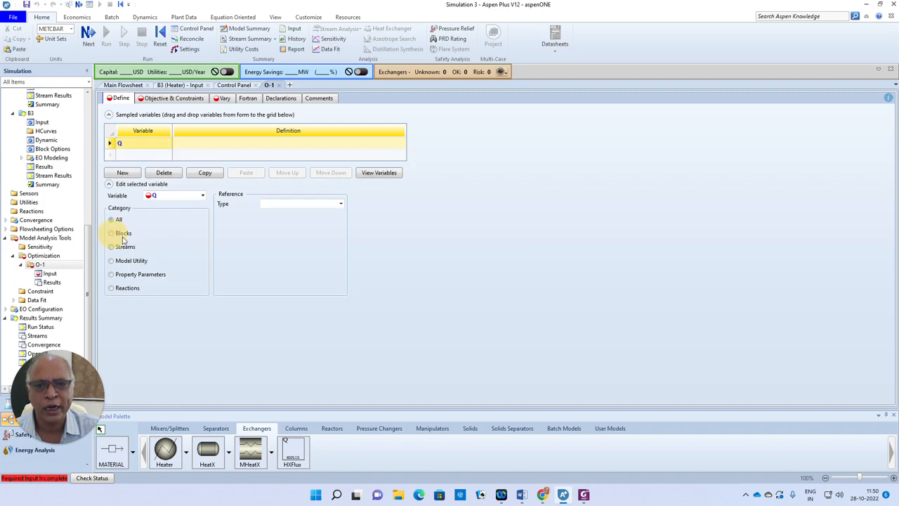
{"action": "left_click", "coordinate": [340, 205]}
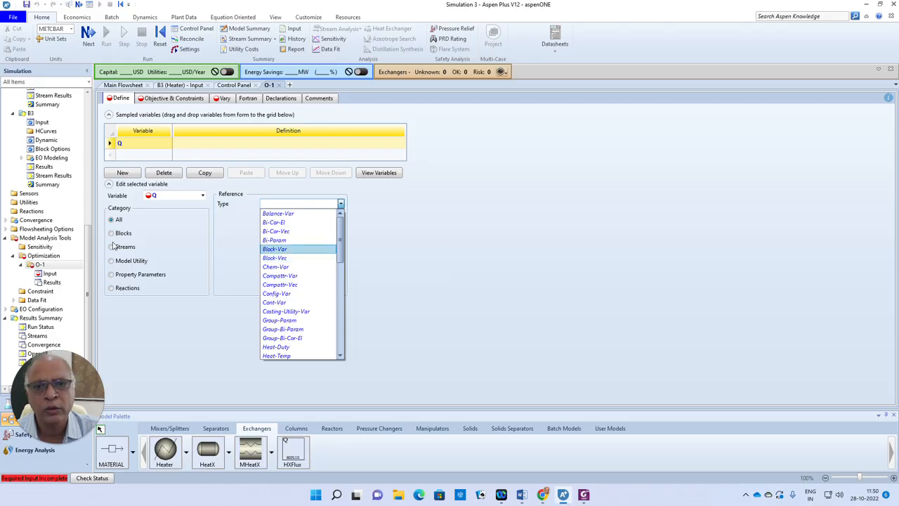
{"action": "left_click", "coordinate": [112, 250]}
{"action": "left_click", "coordinate": [113, 248]}
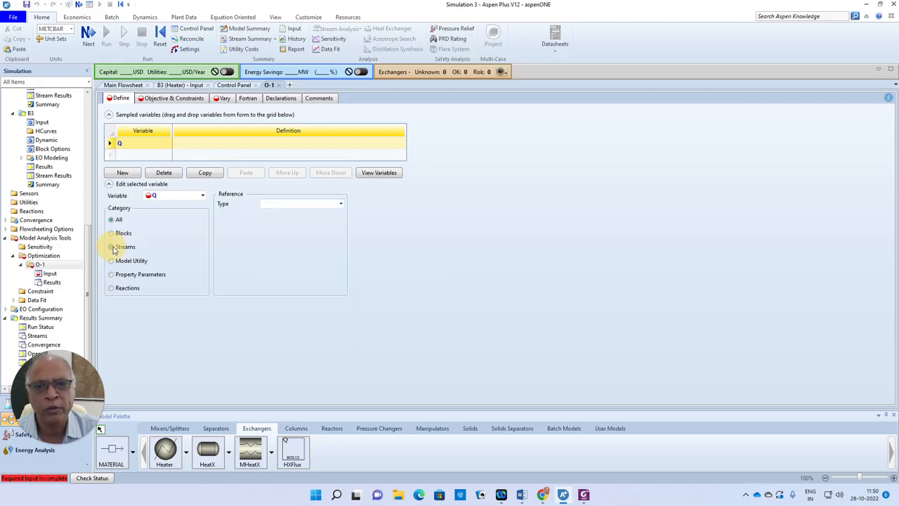
{"action": "left_click", "coordinate": [340, 205]}
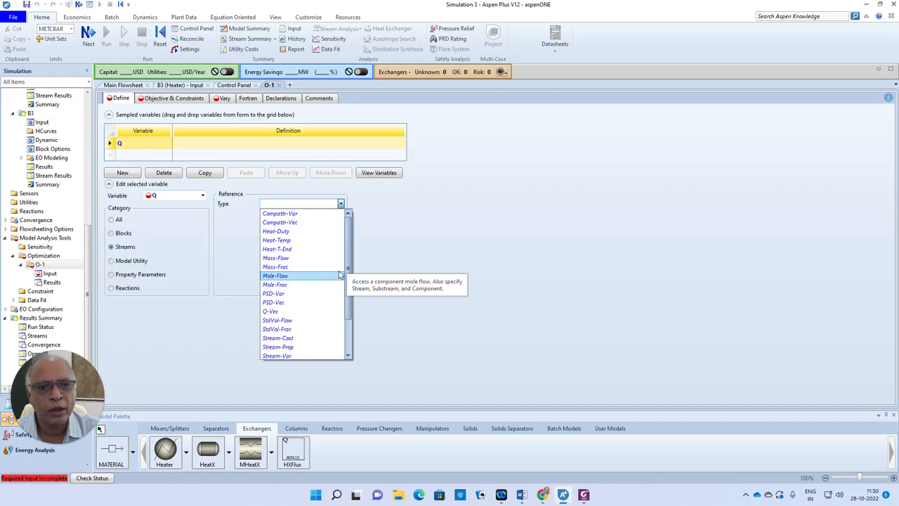
{"action": "left_click", "coordinate": [299, 321]}
Reference variable Q to component AIR in stream S1, with units of cum/sec
{"action": "left_click", "coordinate": [340, 215]}
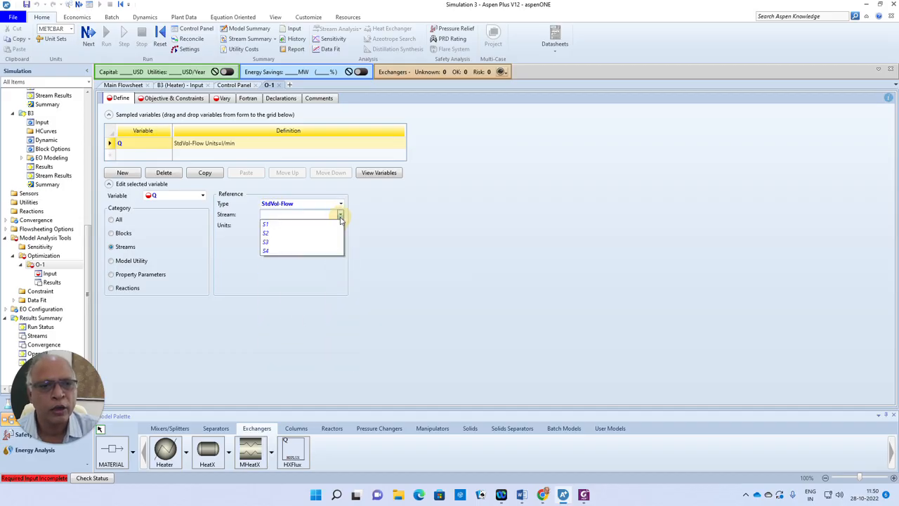
{"action": "left_click", "coordinate": [266, 226]}
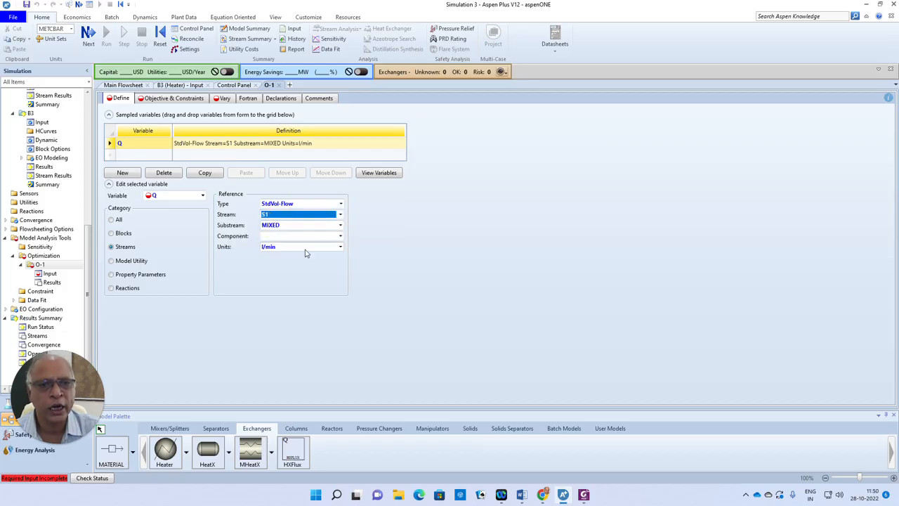
{"action": "left_click", "coordinate": [339, 237]}
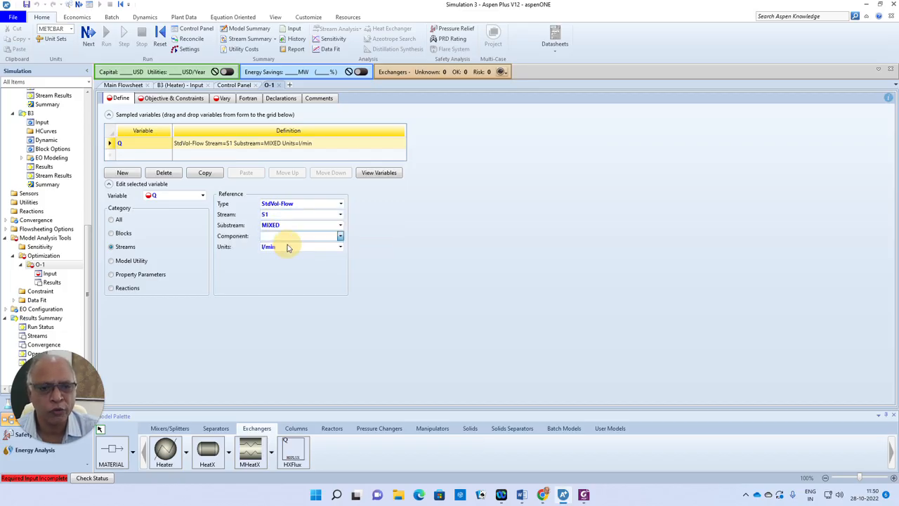
{"action": "left_click", "coordinate": [285, 245]}
{"action": "left_click", "coordinate": [340, 248]}
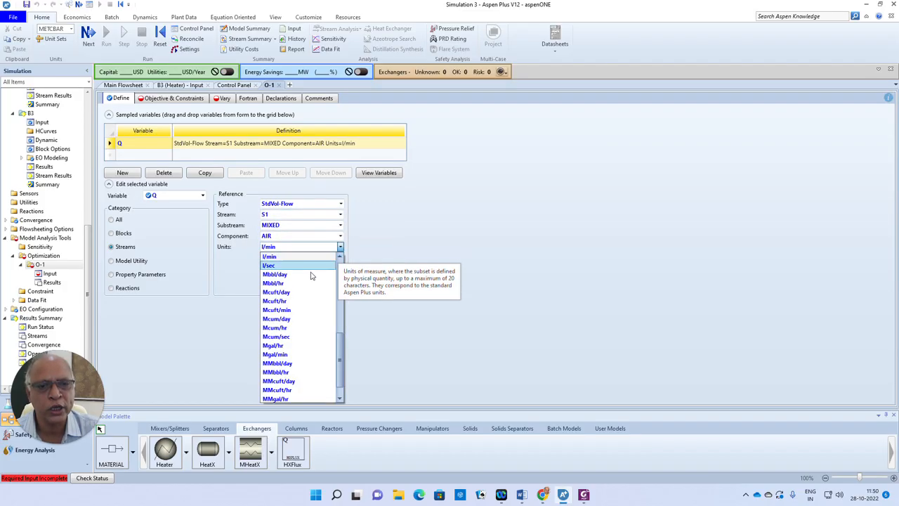
{"action": "left_click_drag", "start_coordinate": [340, 341], "coordinate": [340, 304]}
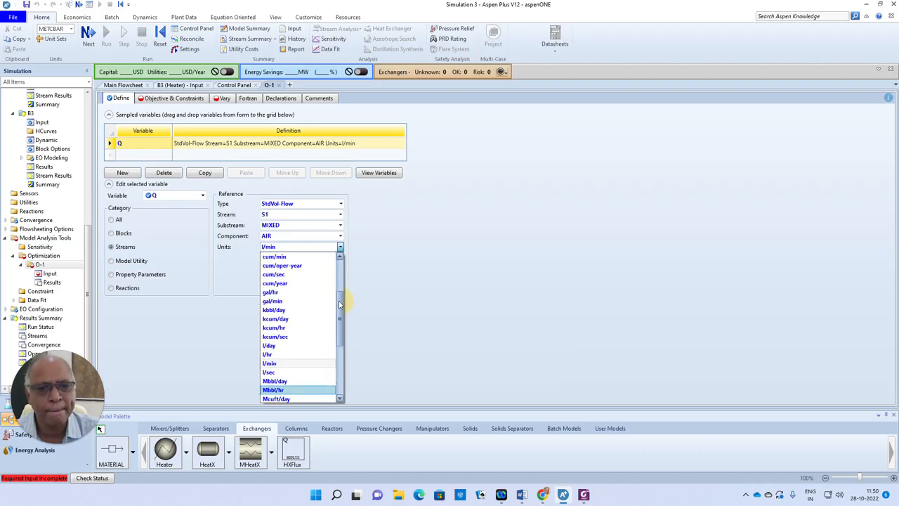
{"action": "left_click", "coordinate": [288, 275]}
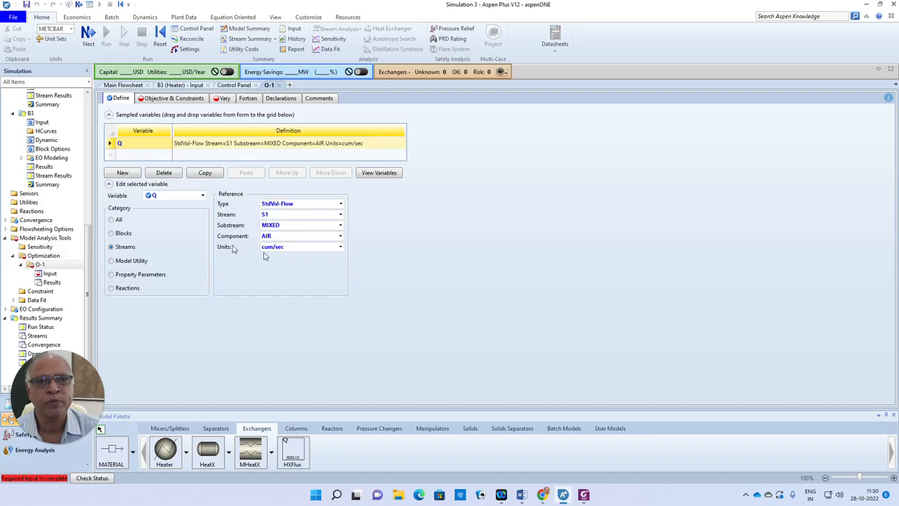
Add a second sampled variable P1 with reference type Block-Var
{"action": "left_click", "coordinate": [130, 156]}
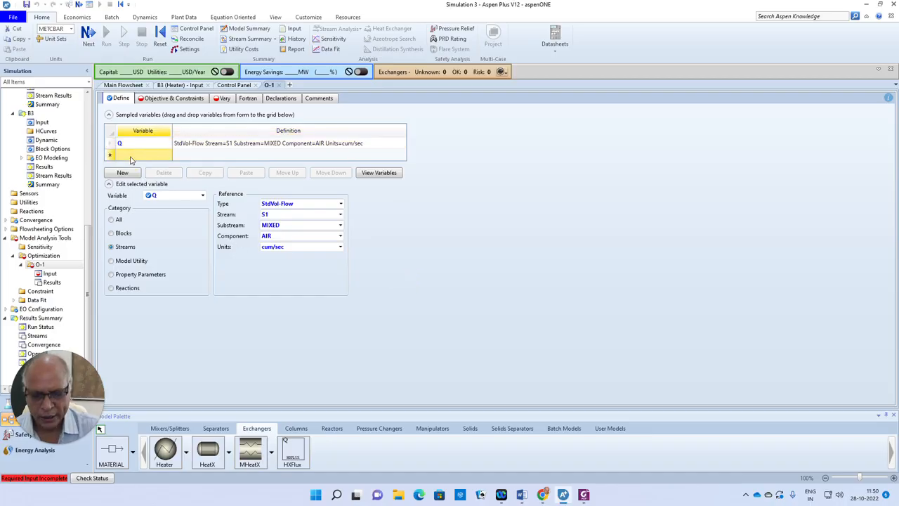
{"action": "type", "text": "P"}
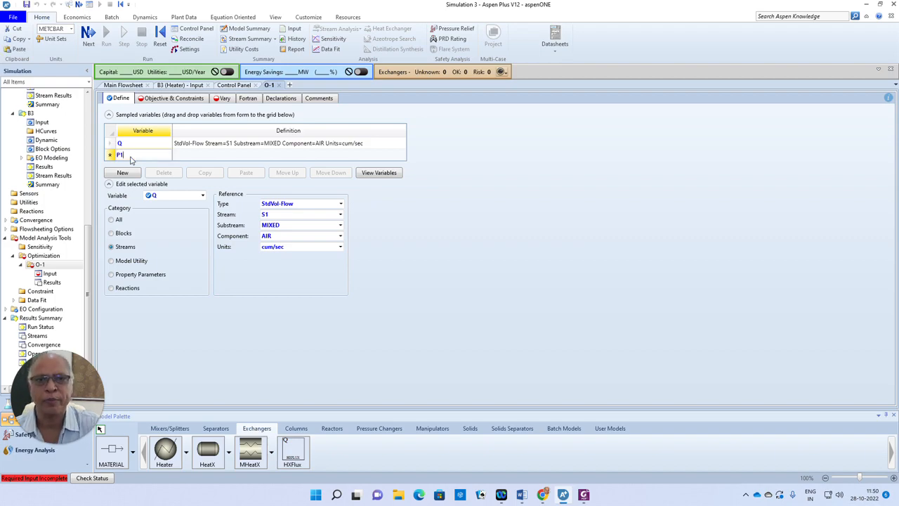
{"action": "type", "text": "1"}
{"action": "key", "text": "Tab"}
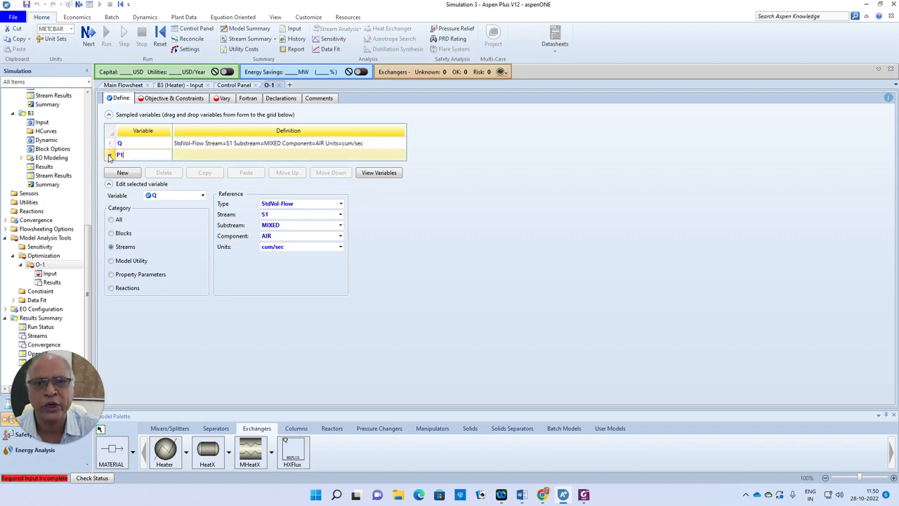
{"action": "left_click", "coordinate": [111, 236]}
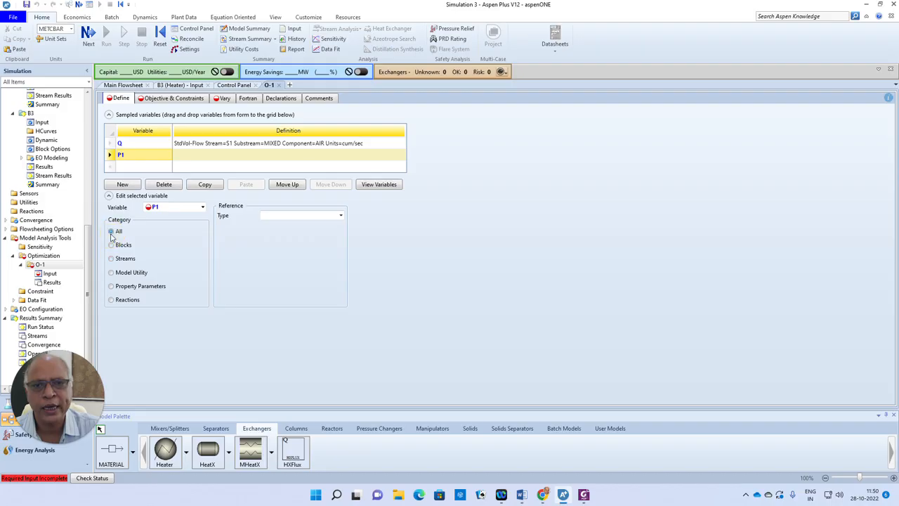
{"action": "left_click", "coordinate": [340, 216]}
{"action": "left_click", "coordinate": [287, 262]}
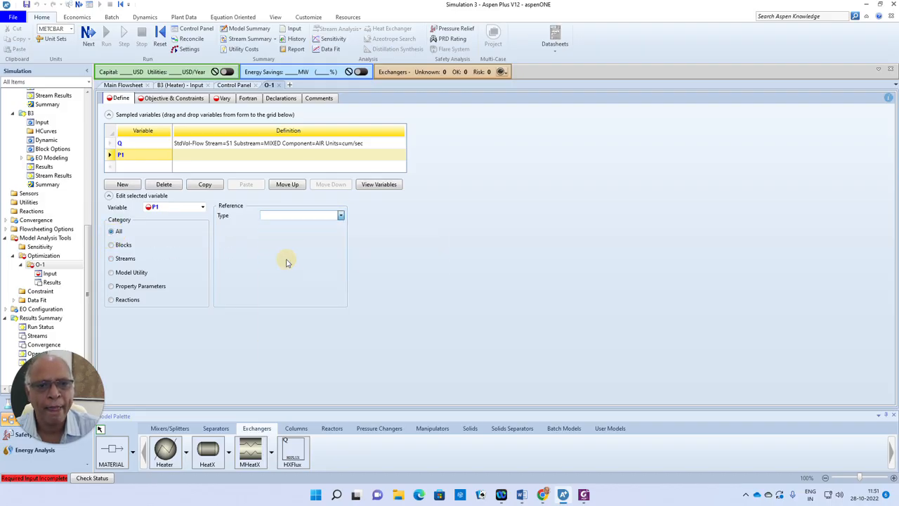
Reference variable P1 to the PRES variable of block B1
{"action": "left_click", "coordinate": [340, 226]}
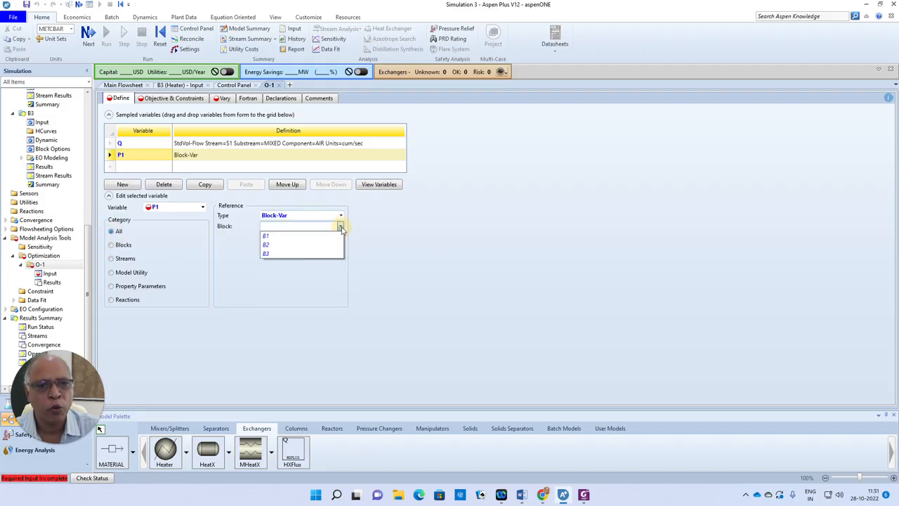
{"action": "left_click", "coordinate": [273, 236]}
{"action": "left_click", "coordinate": [326, 237]}
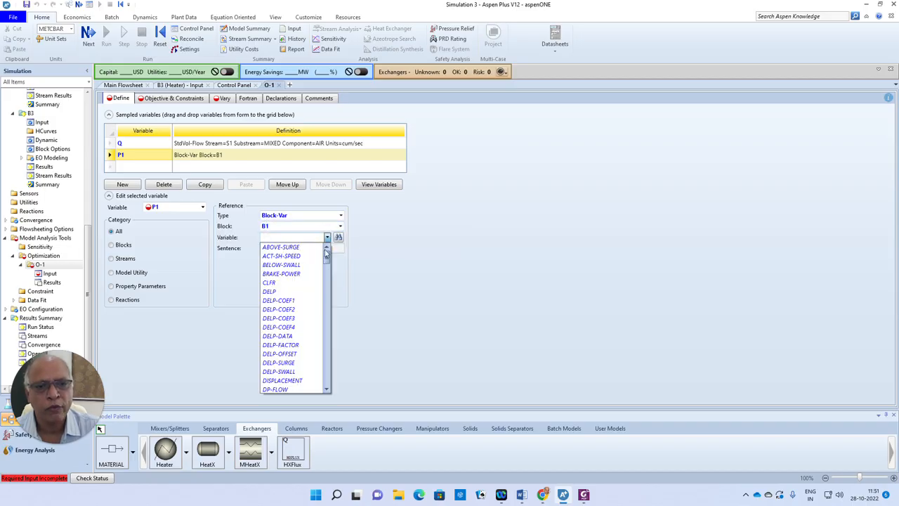
{"action": "left_click_drag", "start_coordinate": [325, 254], "coordinate": [329, 346]}
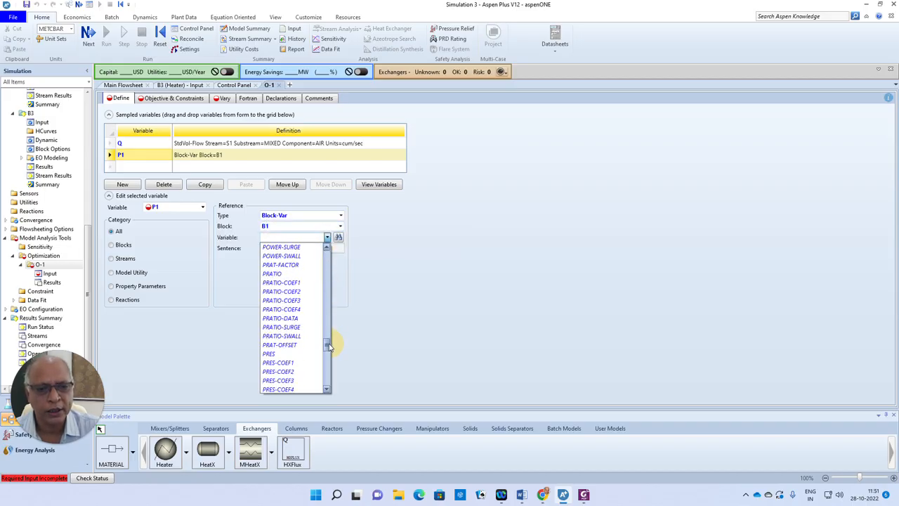
{"action": "left_click", "coordinate": [295, 353]}
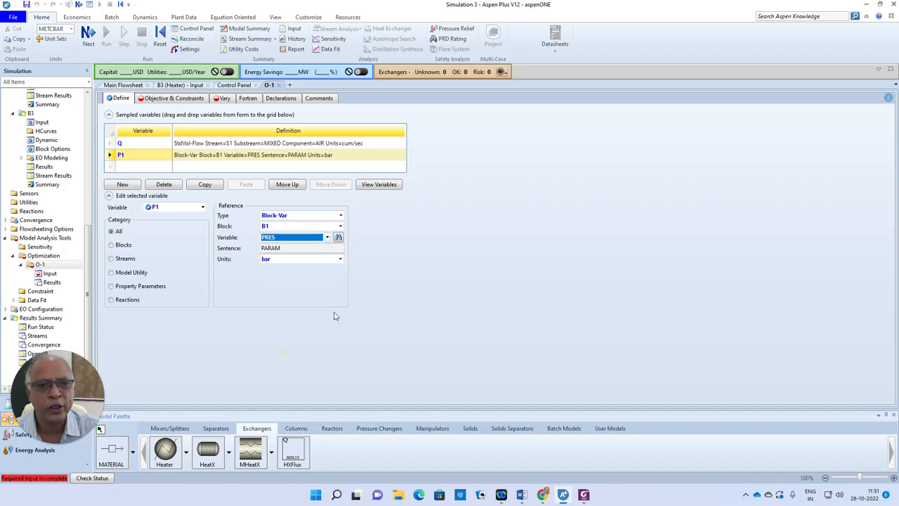
{"action": "left_click", "coordinate": [457, 287]}
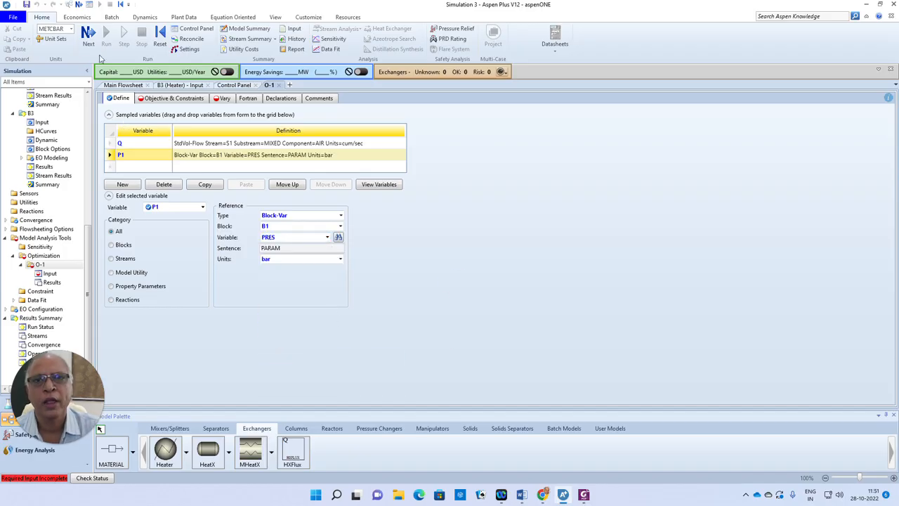
Set the objective to minimize 70*Q + 1600*P1/1.75 + 200*Q + 800*50/P1, consulting the cost equations in the Word problem statement
{"action": "left_click", "coordinate": [89, 35]}
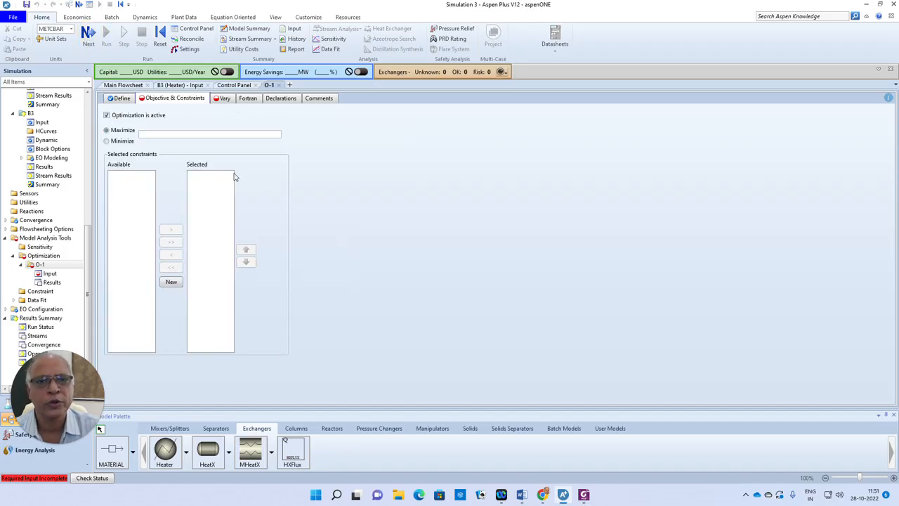
{"action": "left_click", "coordinate": [107, 142]}
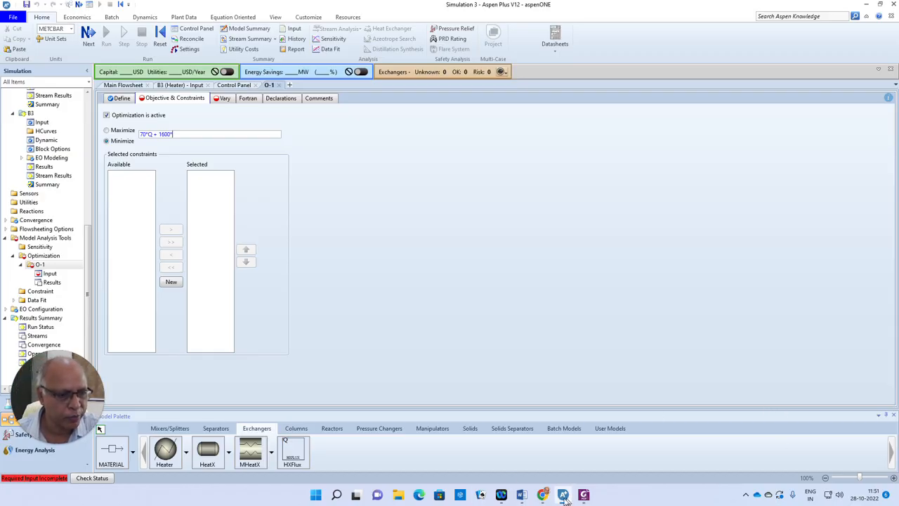
{"action": "left_click", "coordinate": [522, 497]}
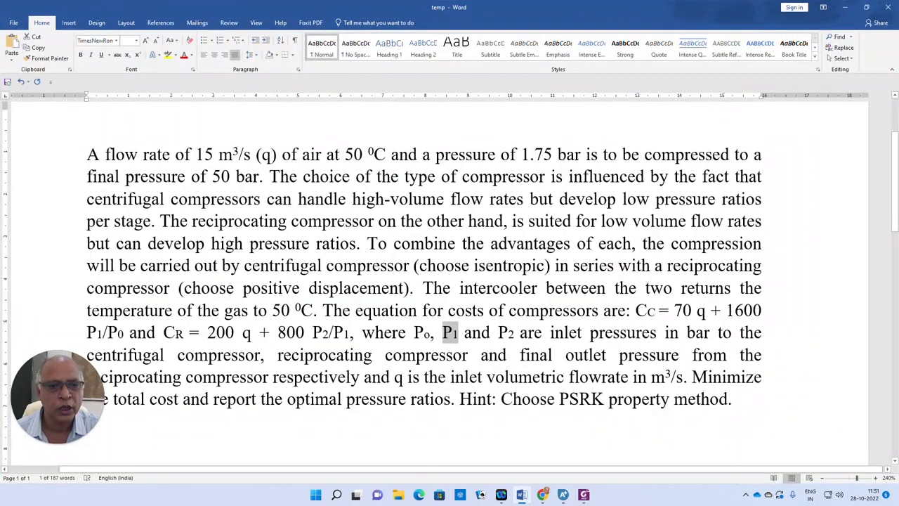
{"action": "mouse_move", "coordinate": [566, 497]}
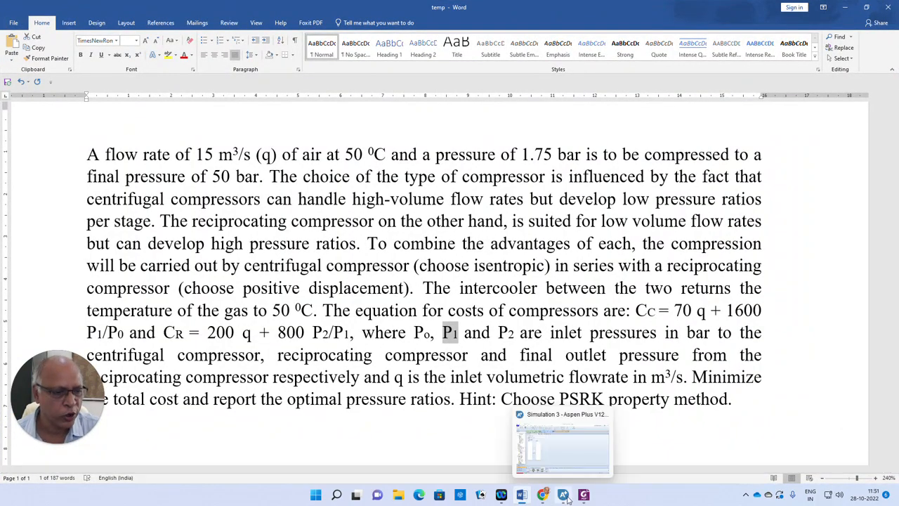
{"action": "left_click", "coordinate": [564, 496]}
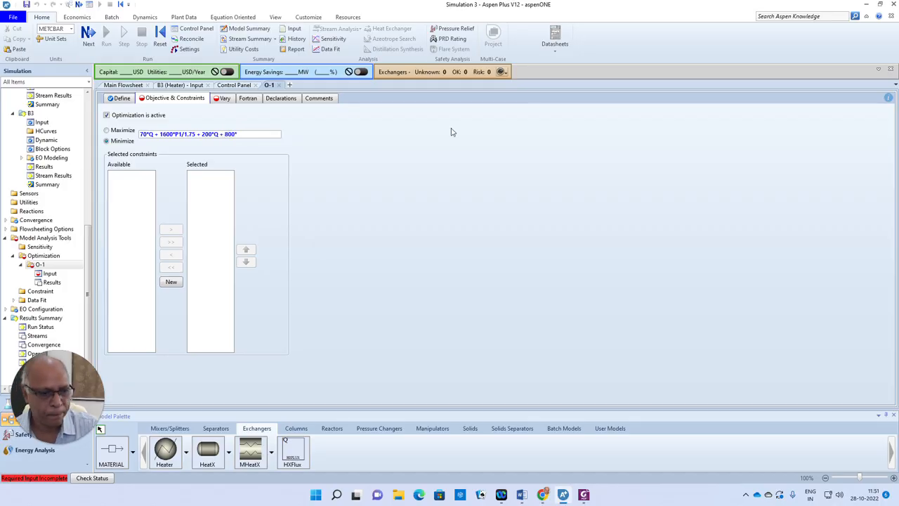
{"action": "left_click", "coordinate": [521, 495]}
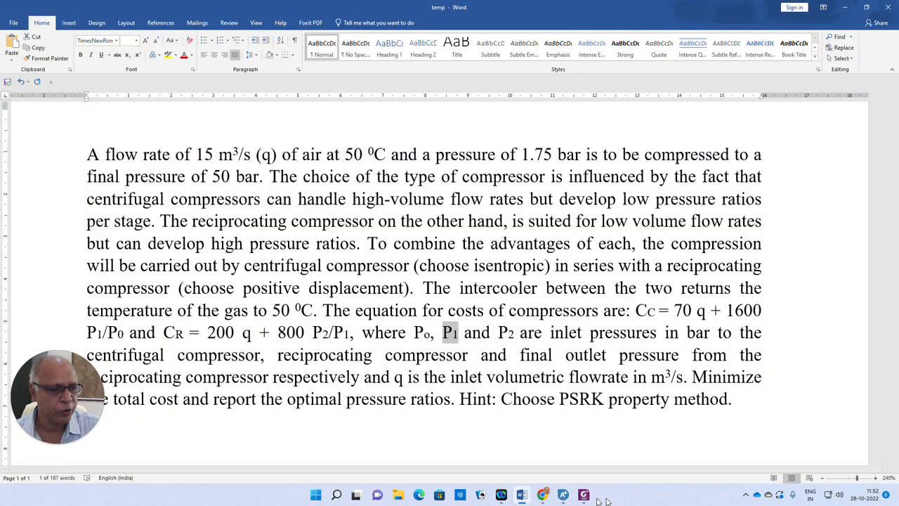
{"action": "left_click", "coordinate": [563, 495]}
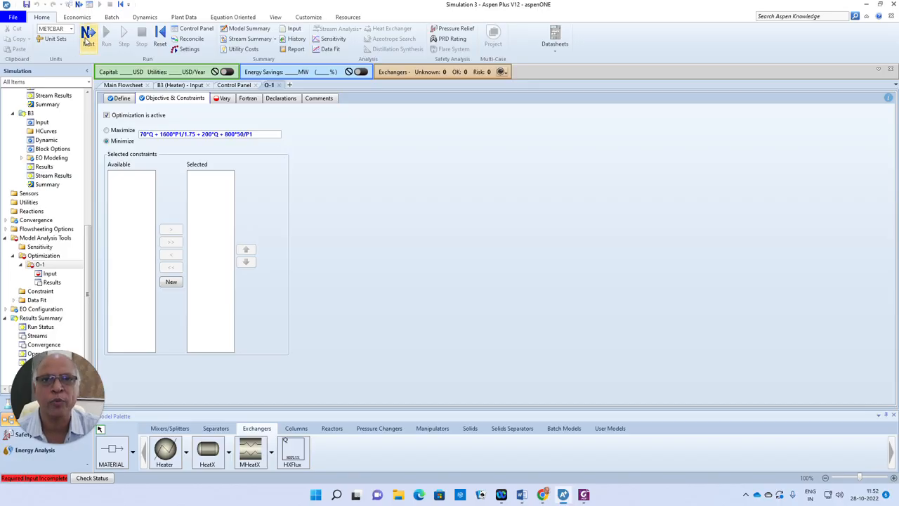
Add a manipulated variable of type Block-Var to optimization O-1, varying PRES of block B1
{"action": "left_click", "coordinate": [87, 39]}
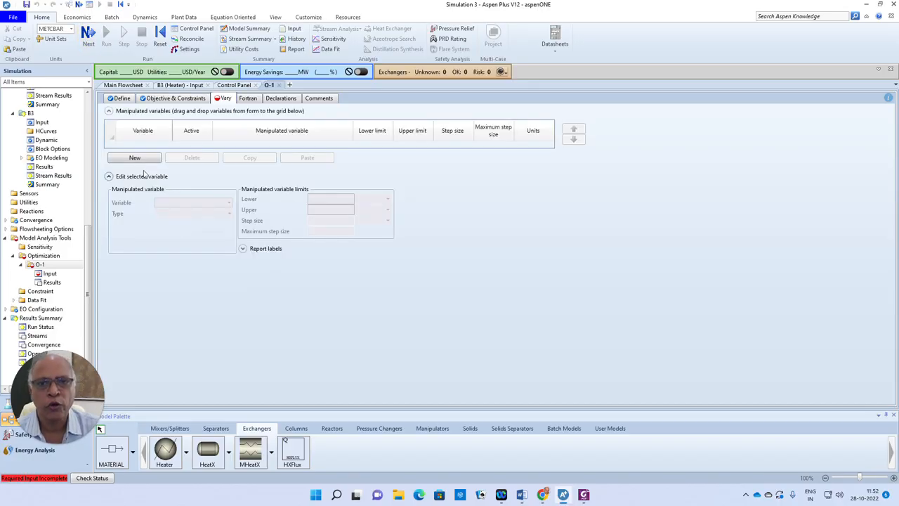
{"action": "left_click", "coordinate": [138, 158]}
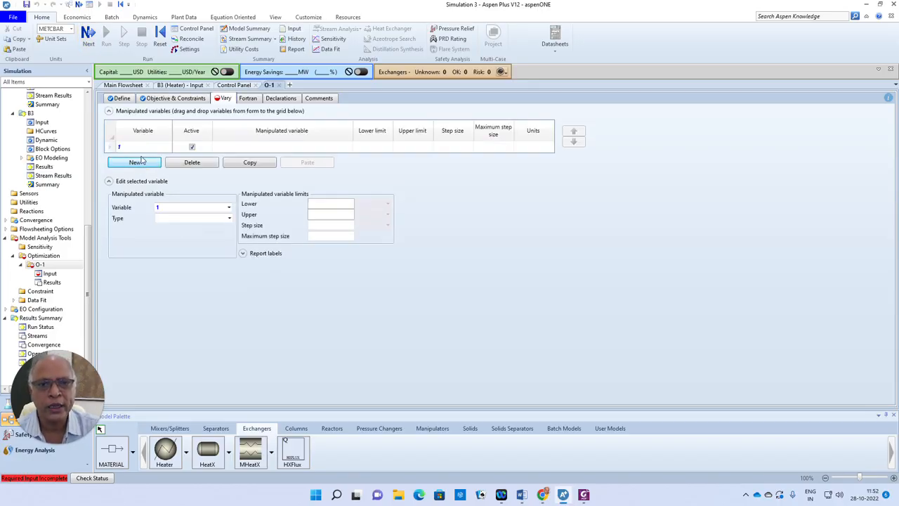
{"action": "left_click", "coordinate": [229, 219]}
{"action": "left_click", "coordinate": [187, 255]}
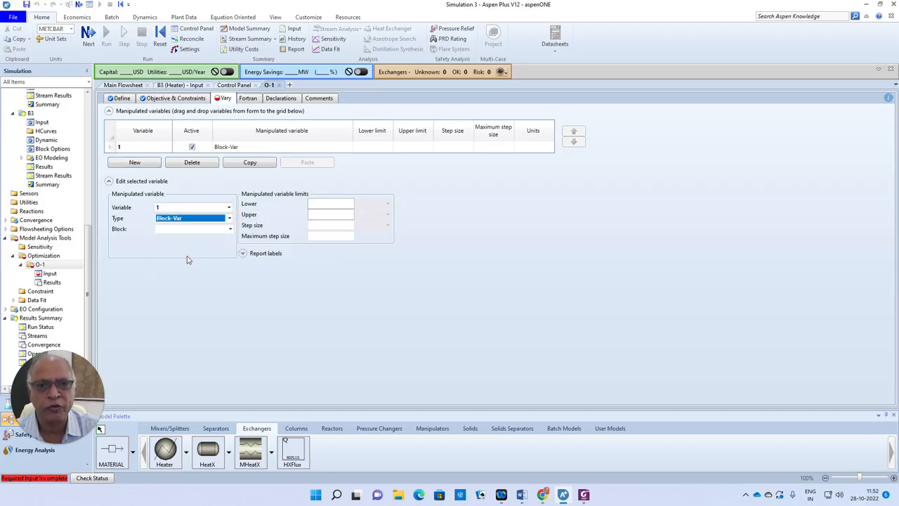
{"action": "left_click", "coordinate": [231, 230]}
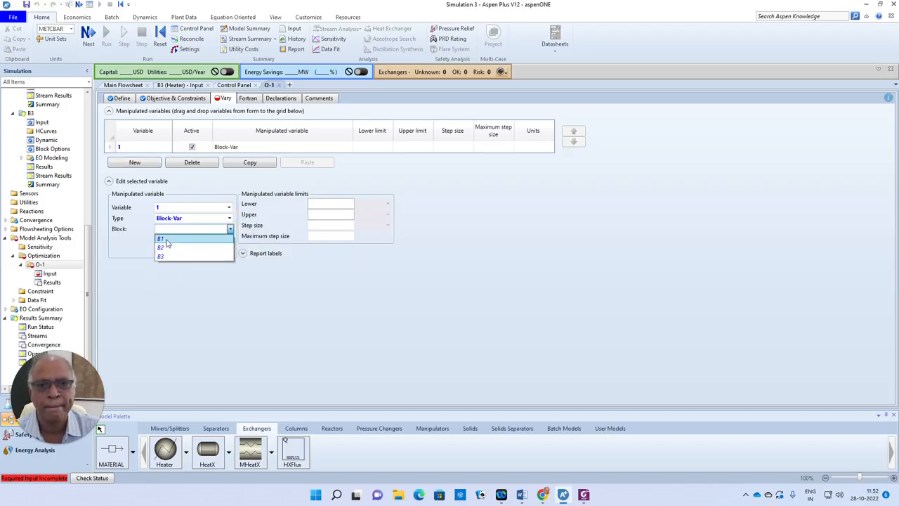
{"action": "left_click", "coordinate": [170, 241]}
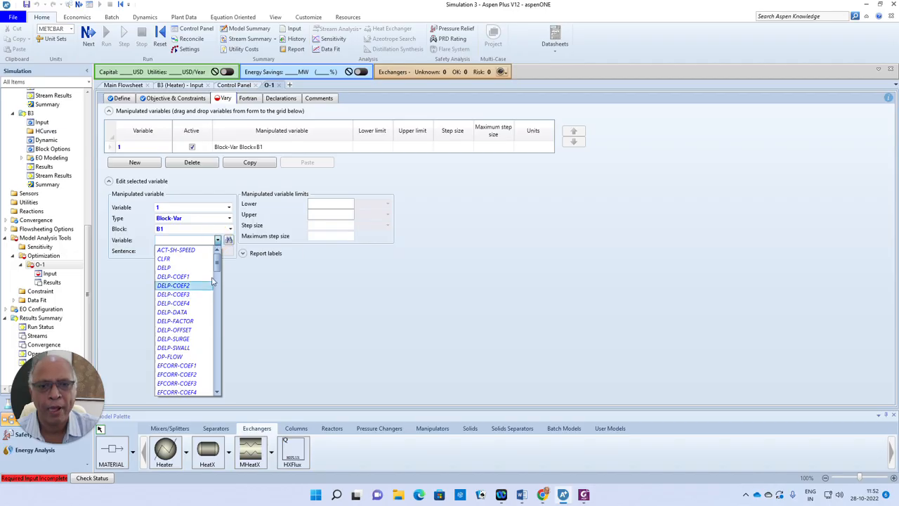
{"action": "left_click_drag", "start_coordinate": [218, 261], "coordinate": [218, 365]}
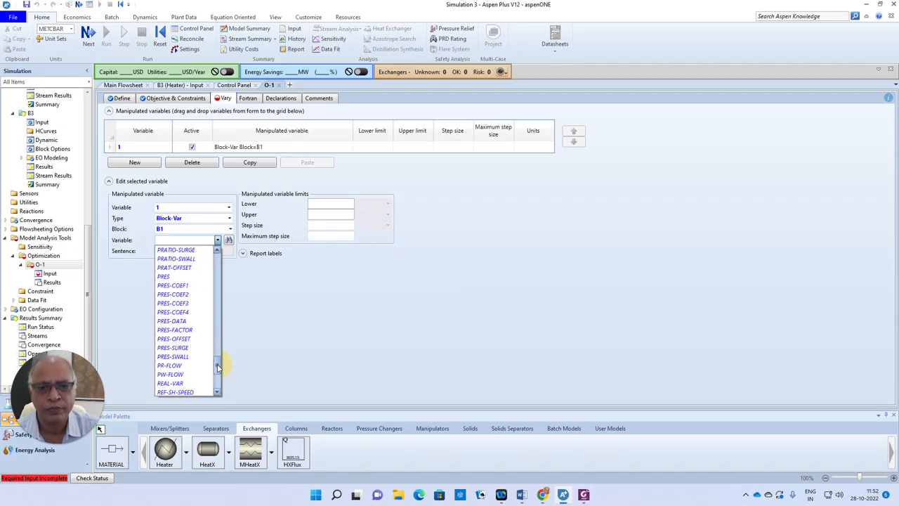
{"action": "left_click", "coordinate": [167, 276]}
Set the manipulated pressure's limits to a lower value of 2 bar and an upper value of 50 bar
{"action": "left_click", "coordinate": [323, 204]}
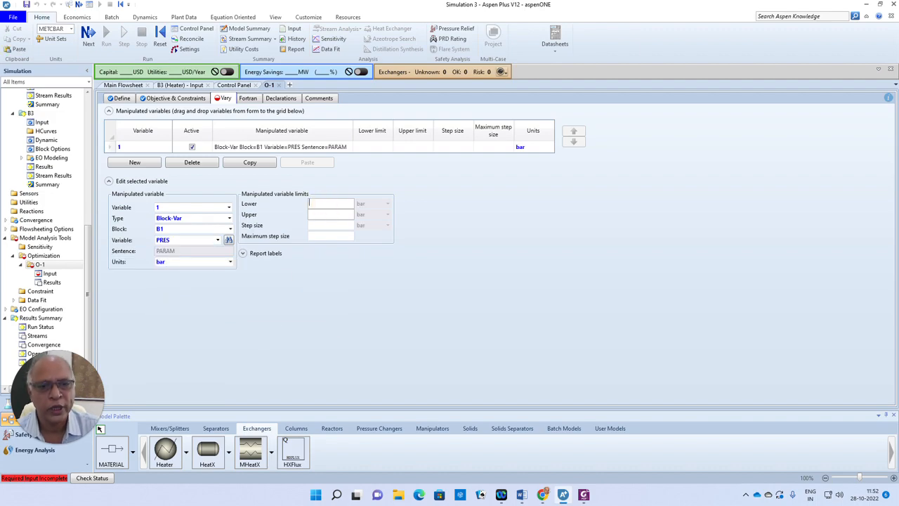
{"action": "type", "text": "2"}
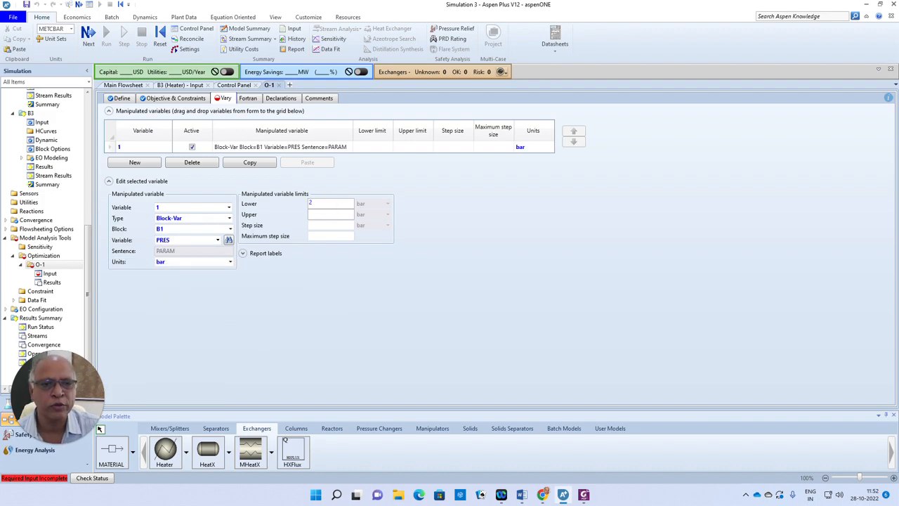
{"action": "left_click", "coordinate": [323, 217]}
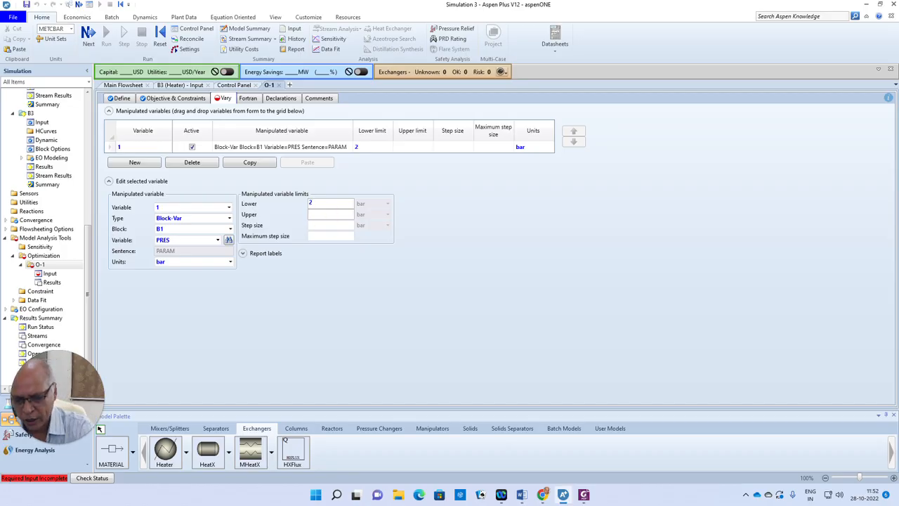
{"action": "type", "text": "50"}
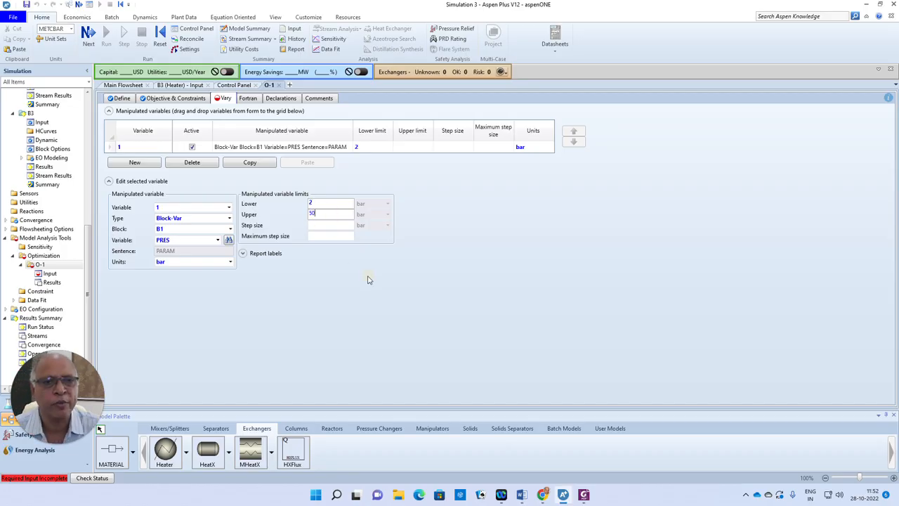
{"action": "key", "text": "Return"}
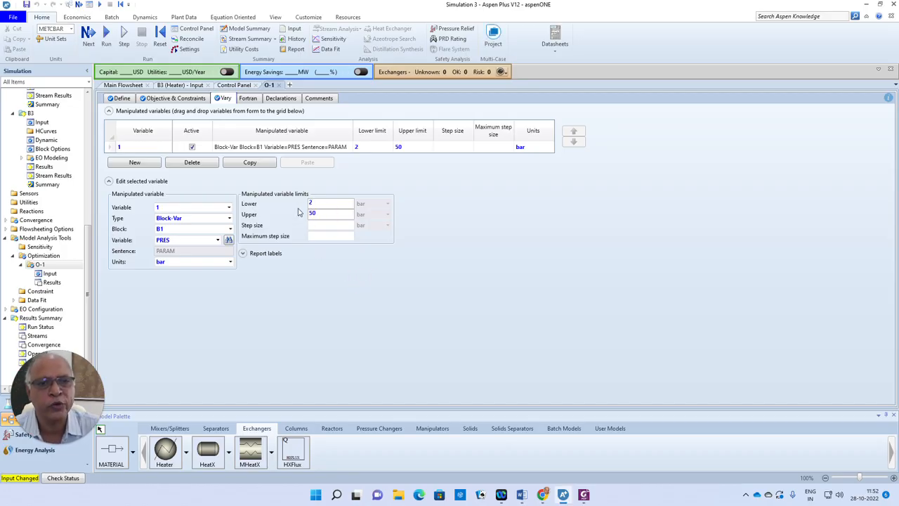
{"action": "left_click", "coordinate": [440, 281]}
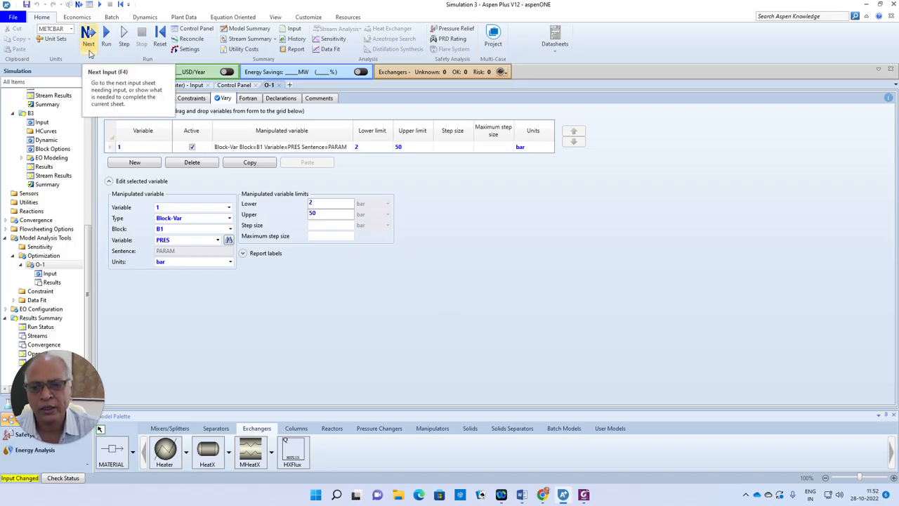
Run the simulation with the optimization active and check the solver method in the run messages
{"action": "left_click", "coordinate": [88, 40]}
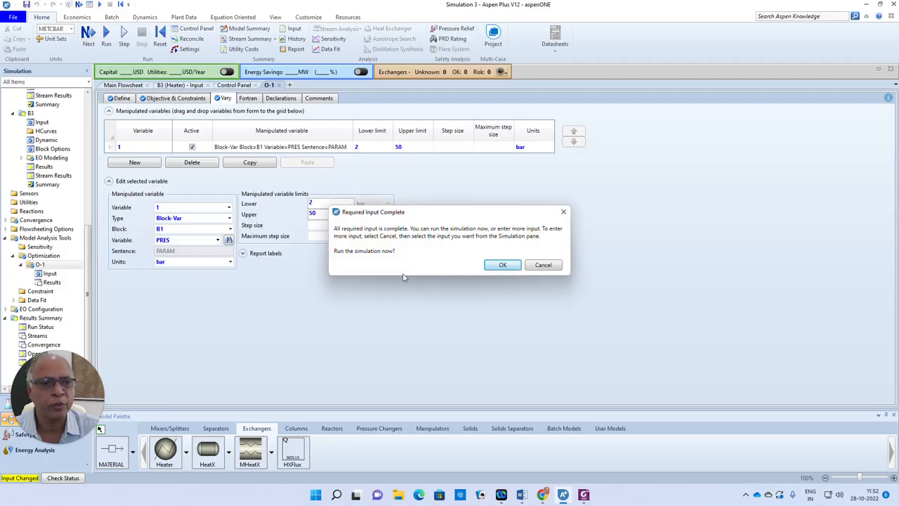
{"action": "left_click", "coordinate": [494, 267]}
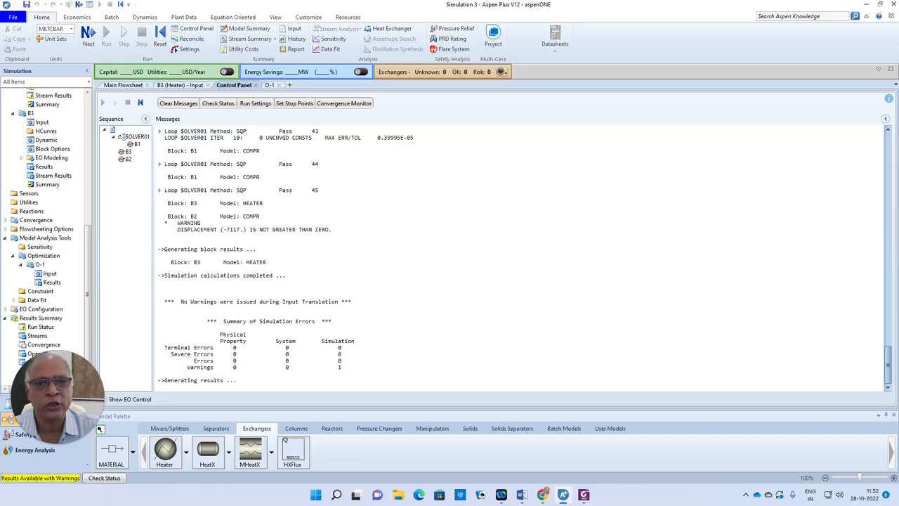
{"action": "left_click_drag", "start_coordinate": [237, 191], "coordinate": [257, 190]}
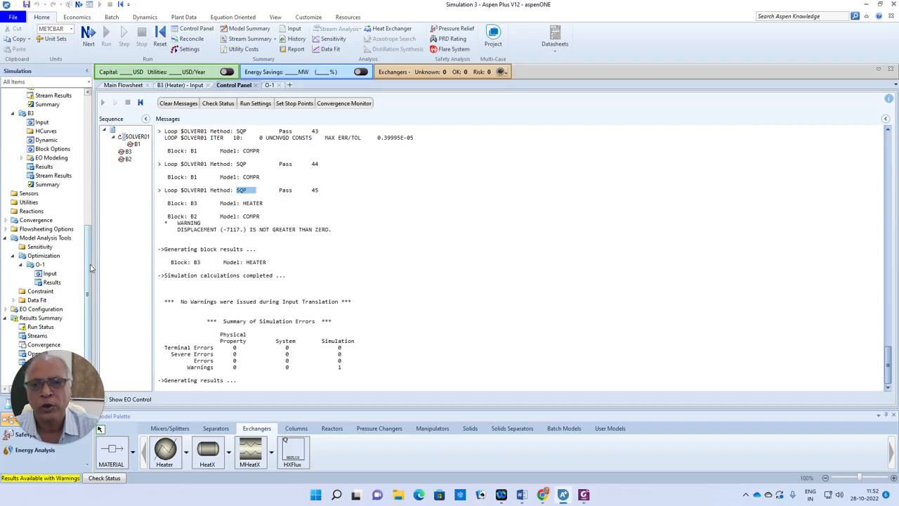
Review the stream summary and the O-1 objective function value and sampled variables, and return to the main flowsheet
{"action": "scroll", "coordinate": [90, 267], "scroll_direction": "up", "scroll_amount": 1}
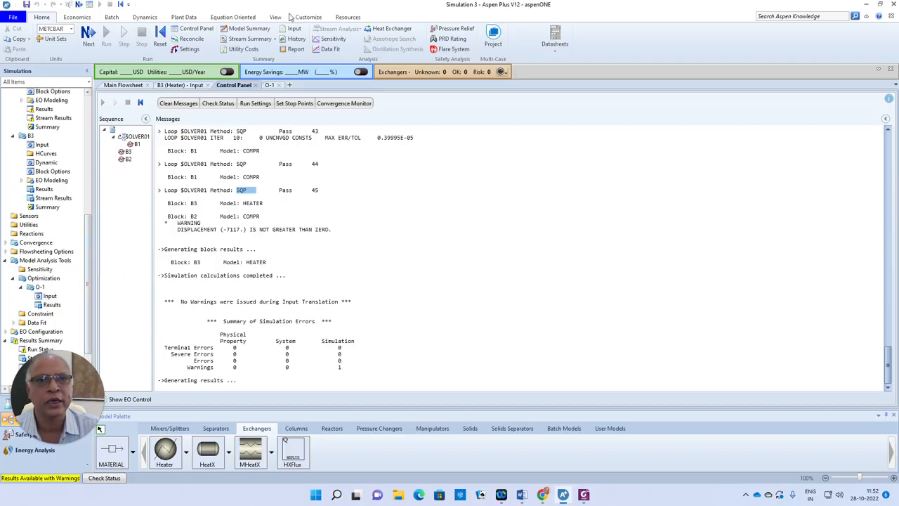
{"action": "left_click", "coordinate": [247, 38]}
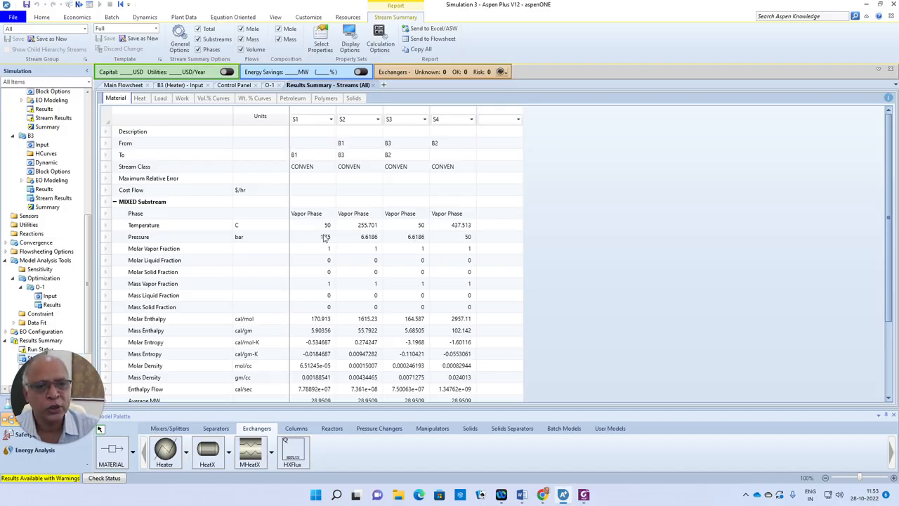
{"action": "left_click", "coordinate": [55, 306]}
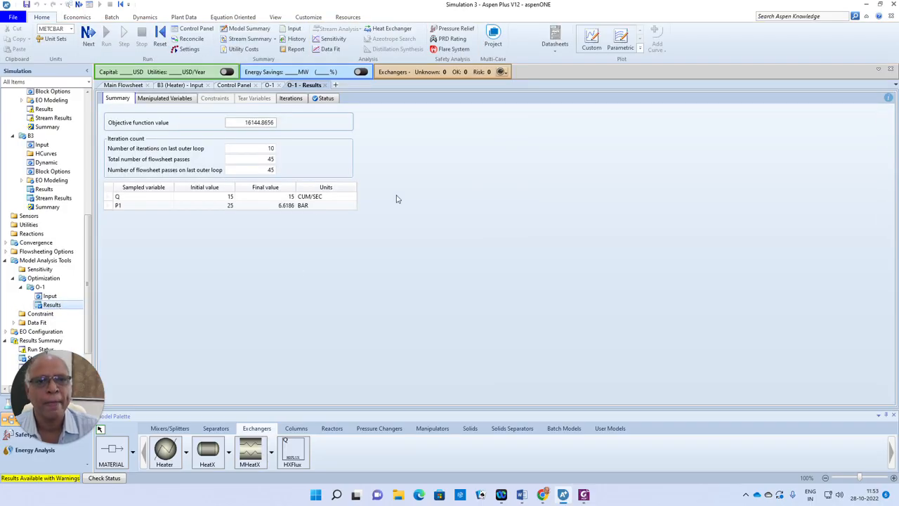
{"action": "left_click_drag", "start_coordinate": [239, 122], "coordinate": [283, 124]}
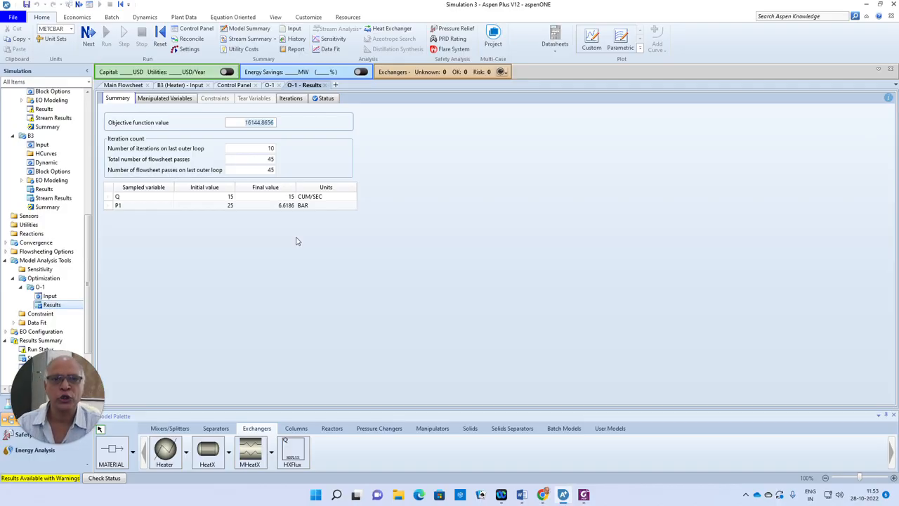
{"action": "left_click", "coordinate": [123, 85]}
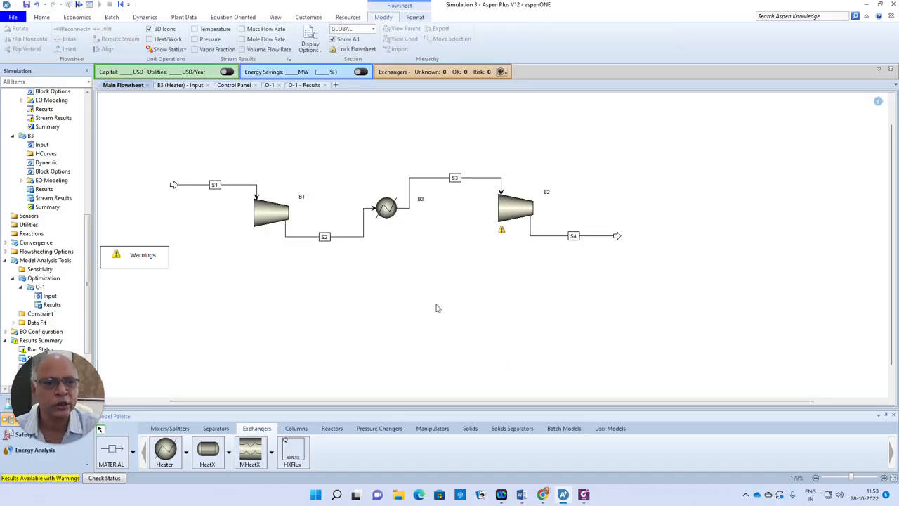